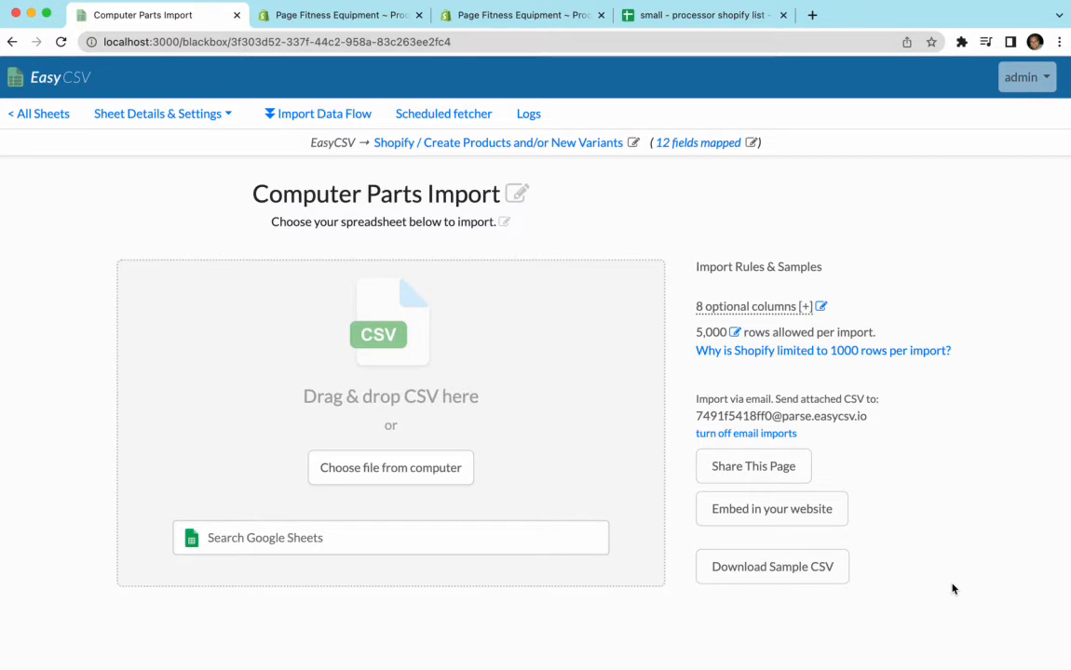
Switch to the Shopify admin and open the product metafield definitions in the store's Metafields settings.
left_click(344, 17)
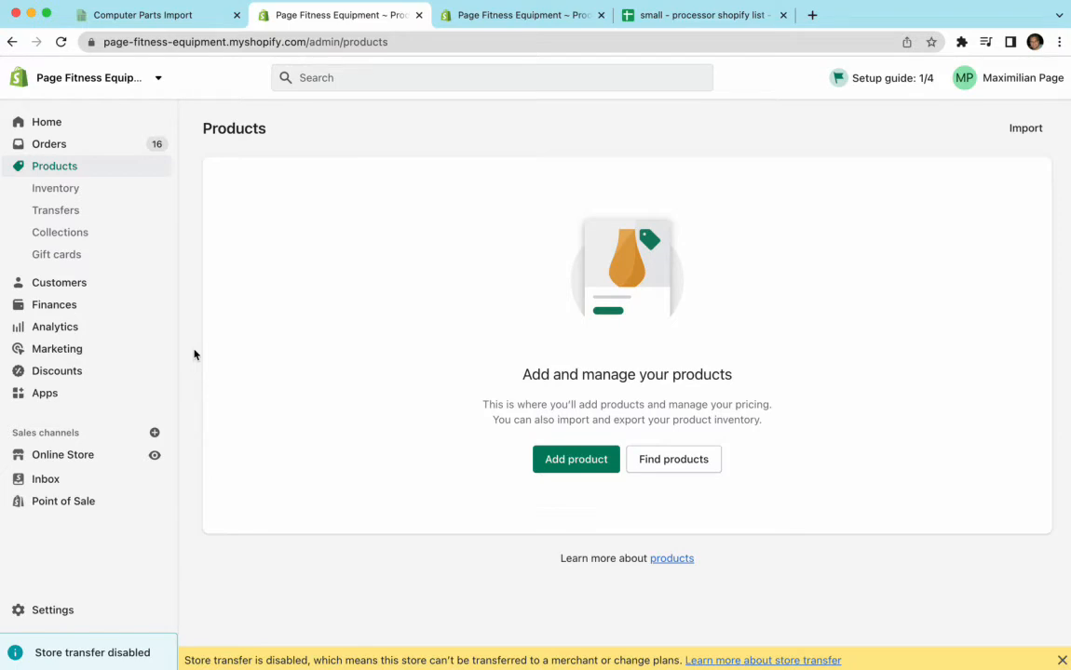
left_click(60, 610)
scroll(139, 521, "down", 5)
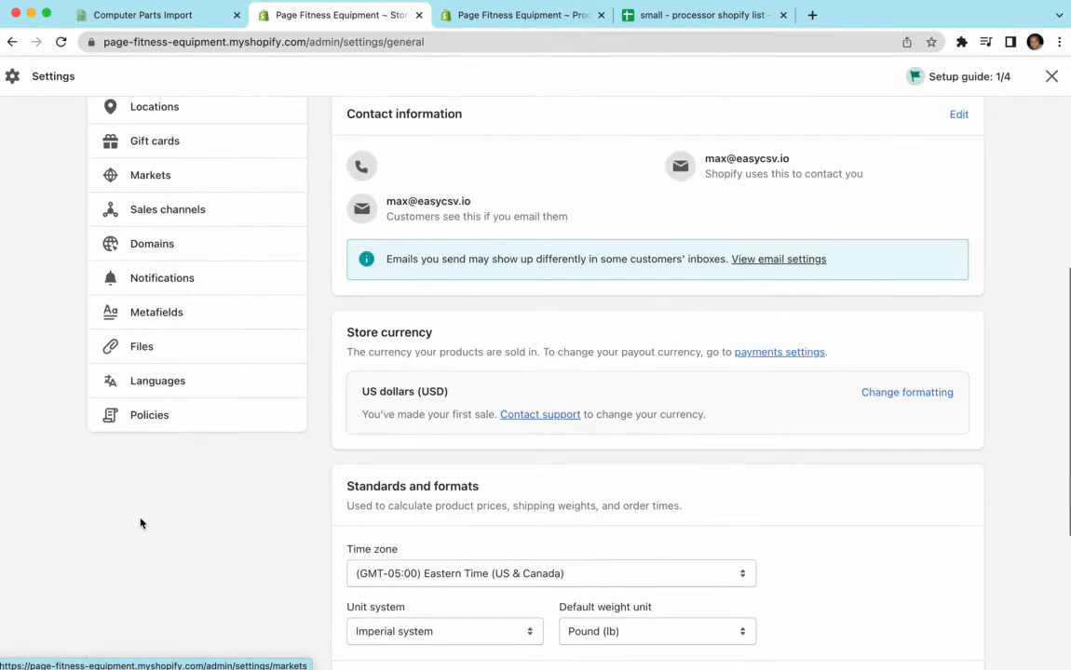
left_click(143, 325)
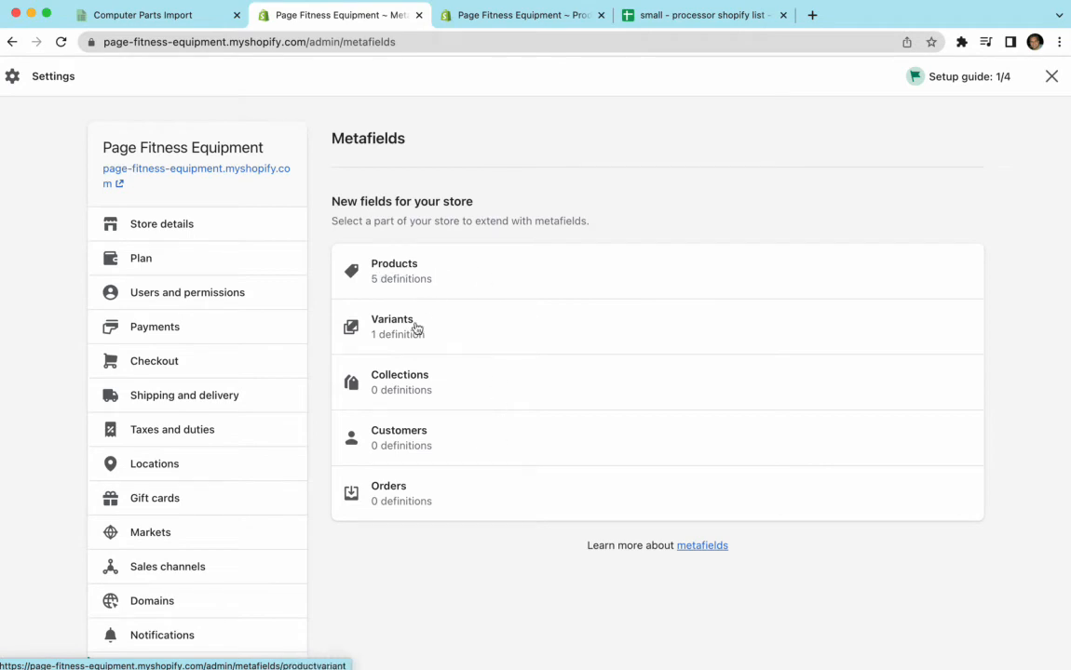
left_click(452, 282)
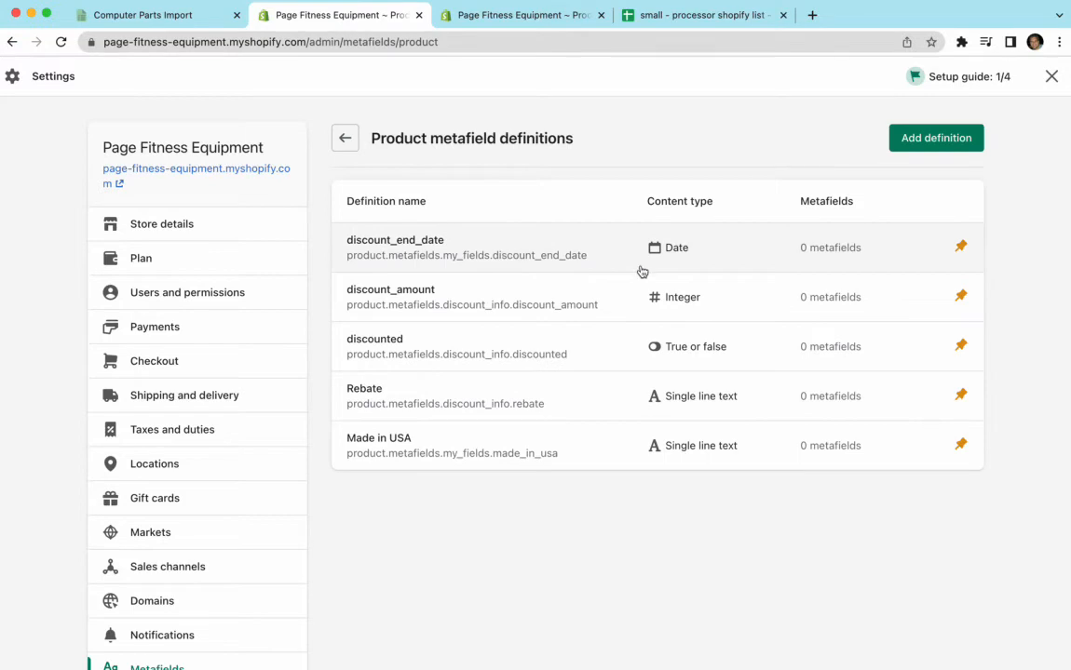
left_click_drag(592, 257, 349, 265)
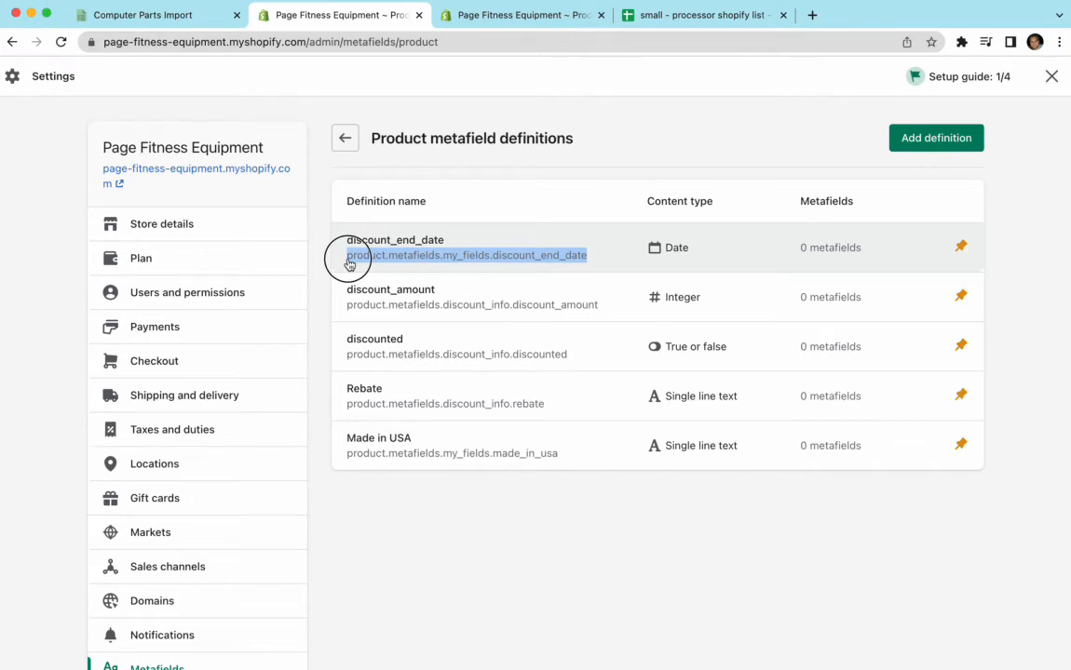
left_click_drag(349, 265, 633, 126)
left_click(700, 137)
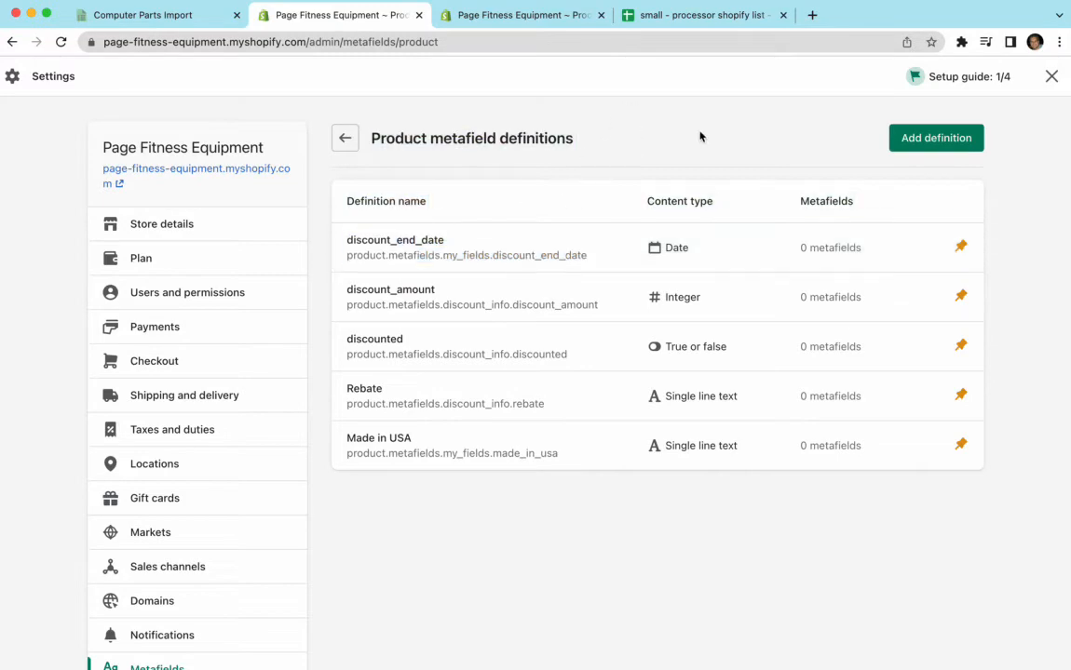
Start a new product metafield definition and try out key names in the my_fields namespace, clearing them again.
left_click(902, 138)
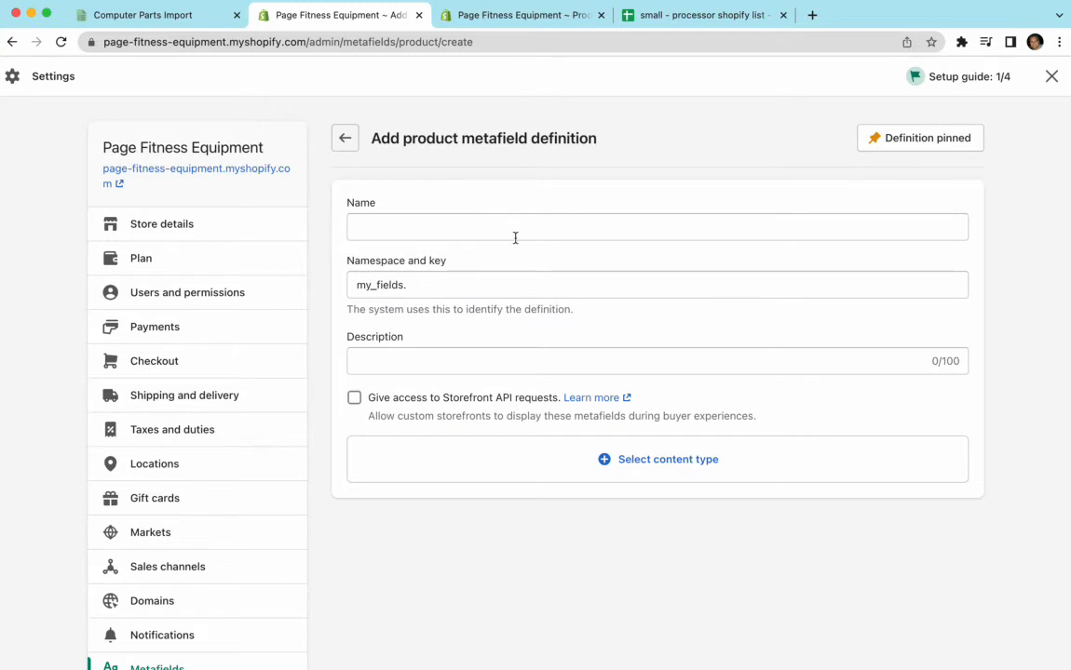
double_click(365, 283)
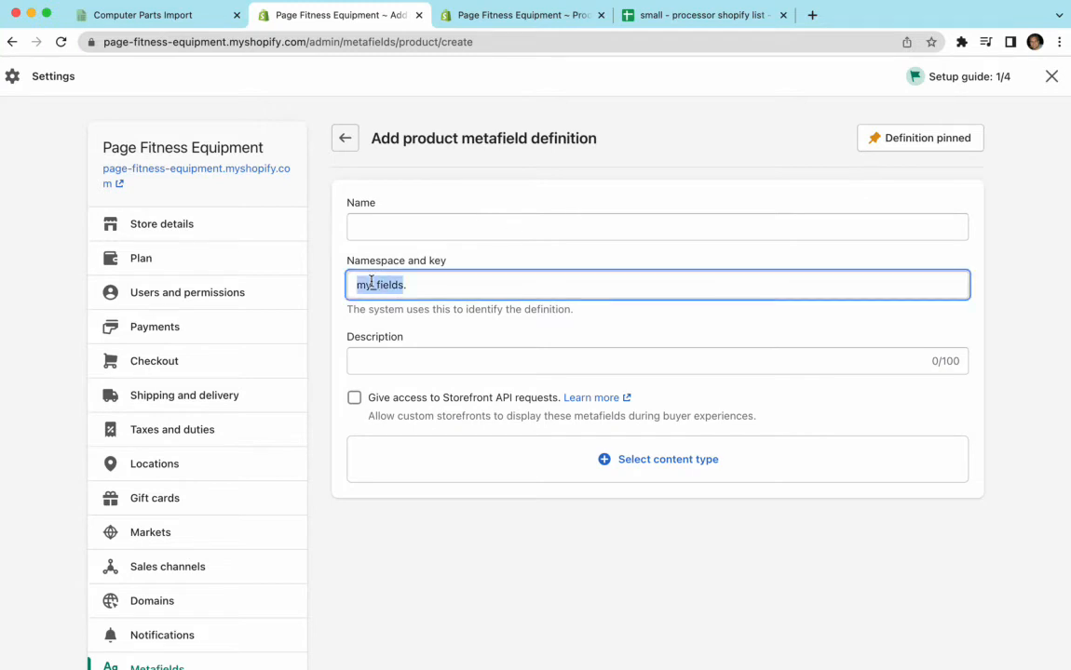
left_click(419, 286)
type("key")
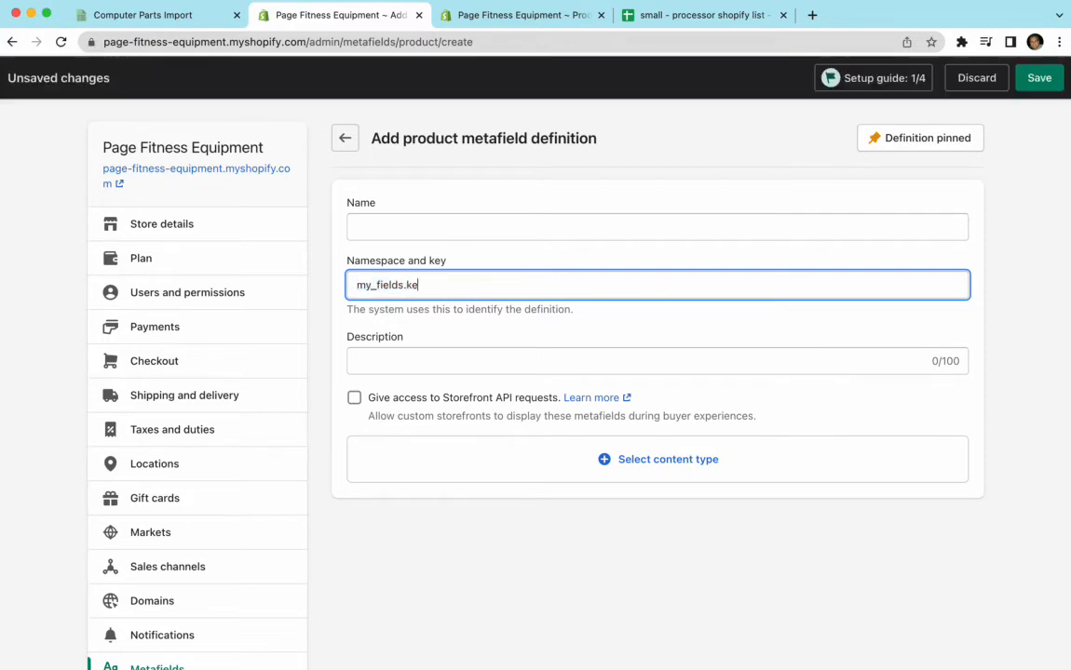
key("BackSpace")
key("BackSpace")
type("name")
key("BackSpace")
key("BackSpace")
key("BackSpace")
key("BackSpace")
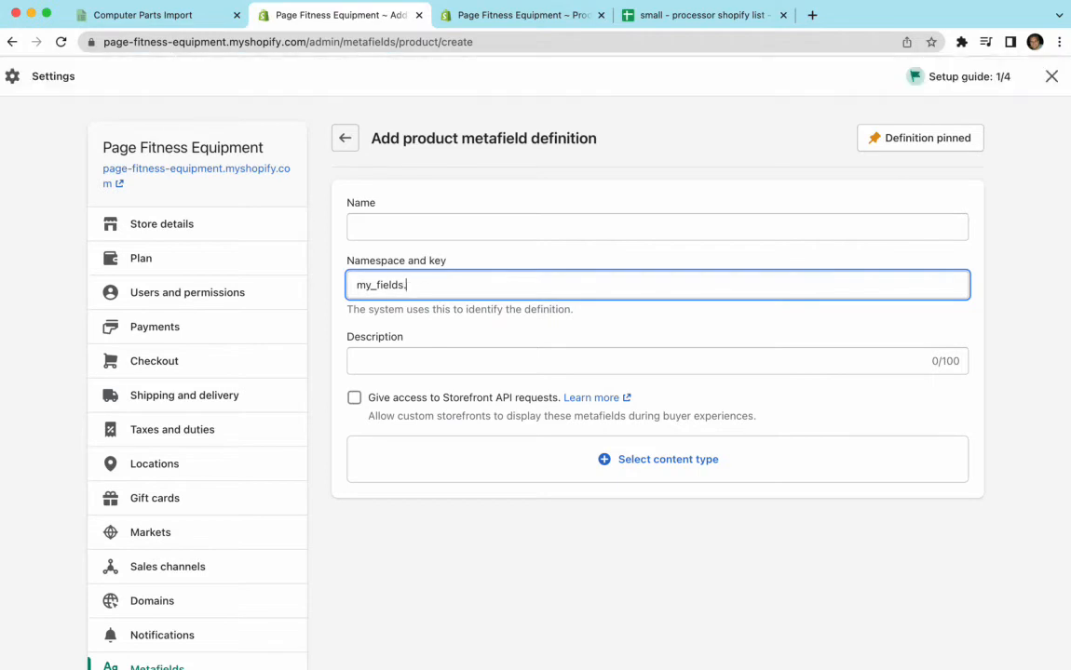
Examine the content types offered for a new metafield definition and return to the product definitions list.
left_click(676, 463)
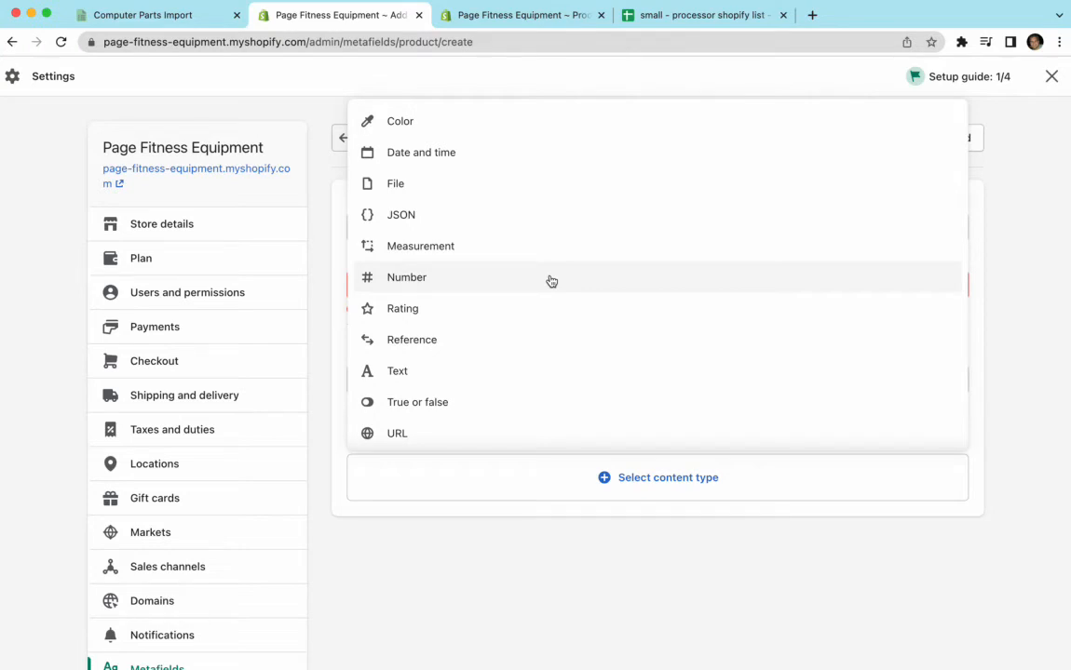
left_click(328, 282)
left_click(353, 140)
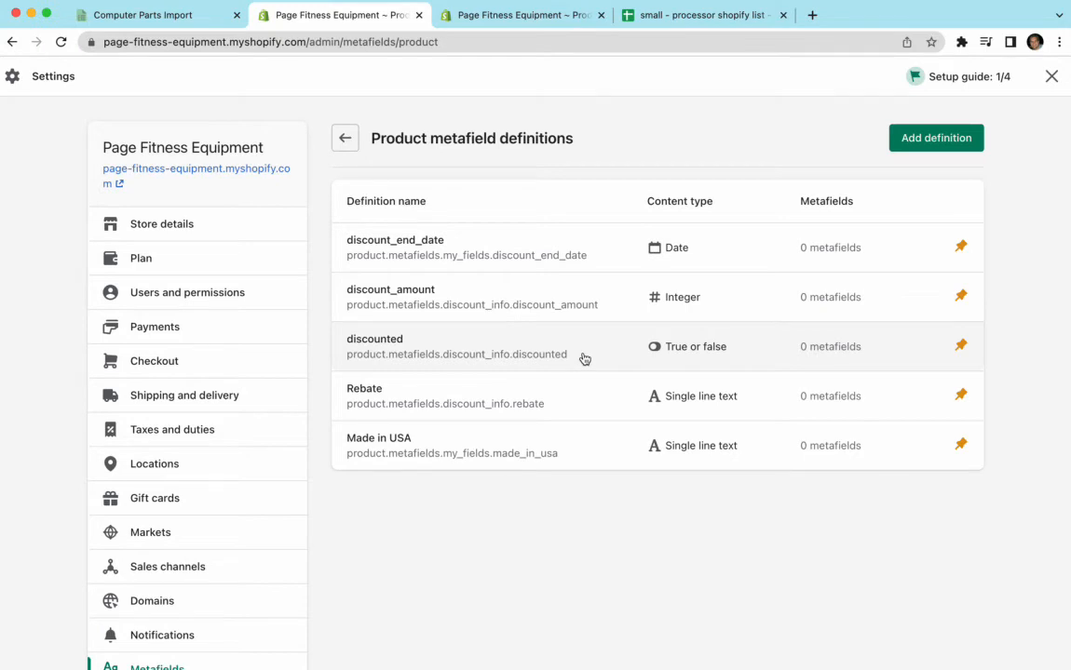
Open the discounted definition to examine its namespace and key, and return to the product definitions list.
left_click_drag(581, 355, 349, 364)
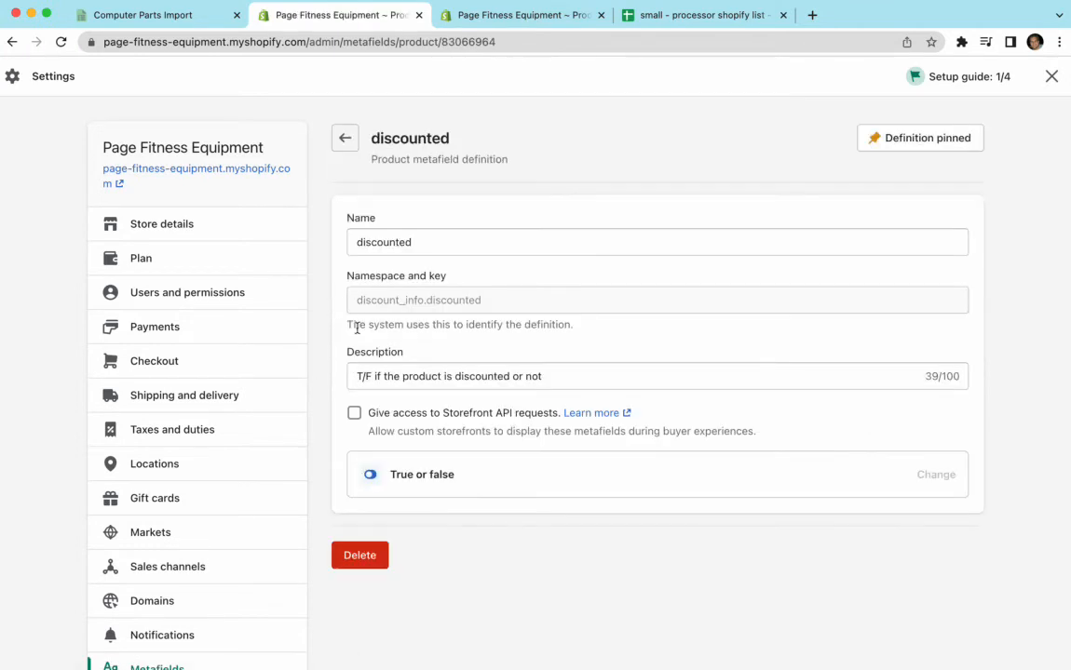
triple_click(366, 307)
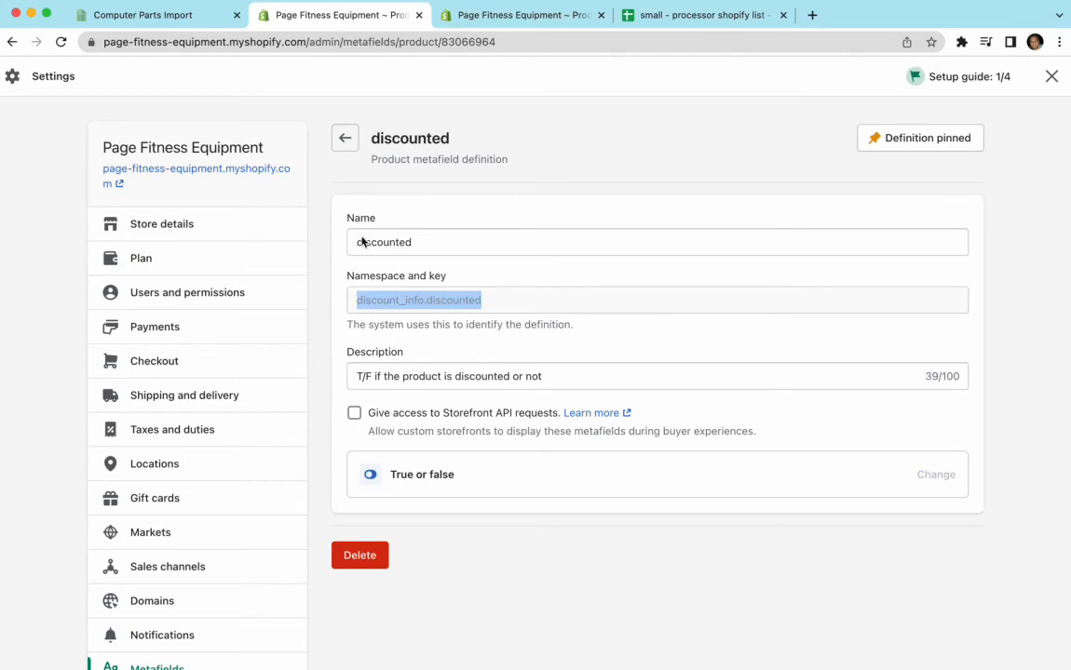
left_click(345, 139)
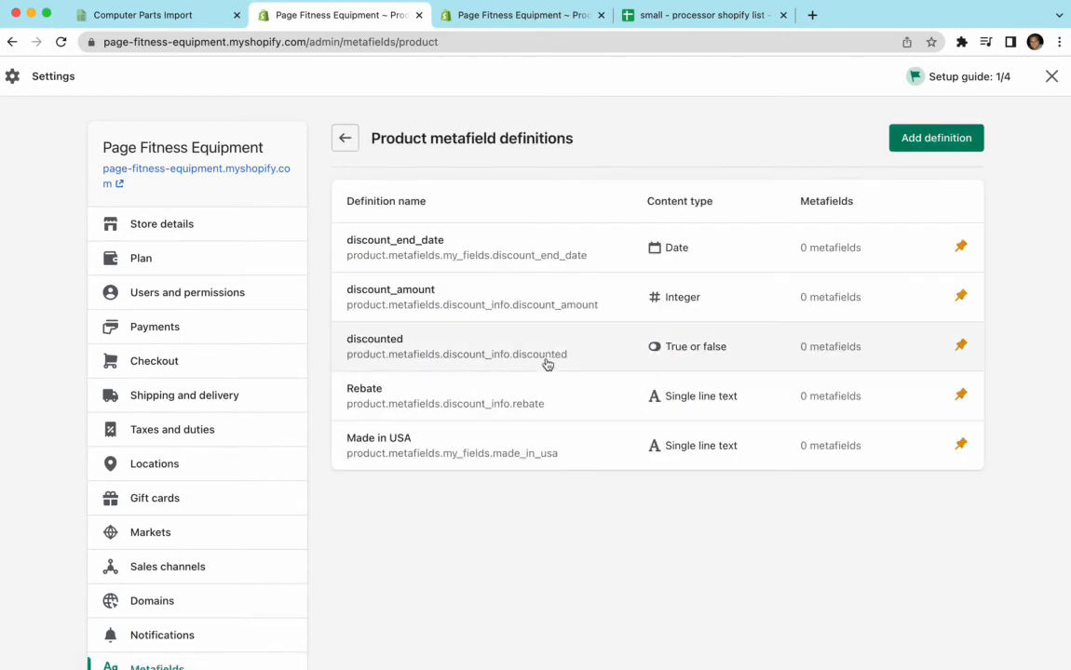
Copy the discounted metafield's full identifier, product.metafields.discount_info.discounted, from the definitions list.
left_click_drag(566, 358, 348, 361)
key("super+c")
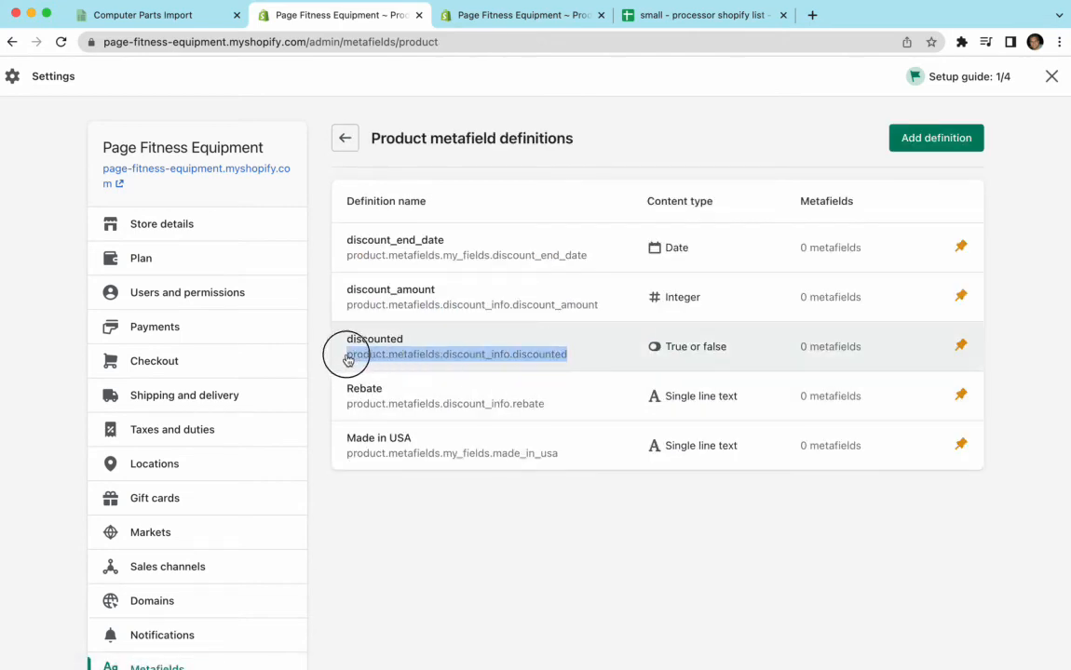
left_click(348, 360)
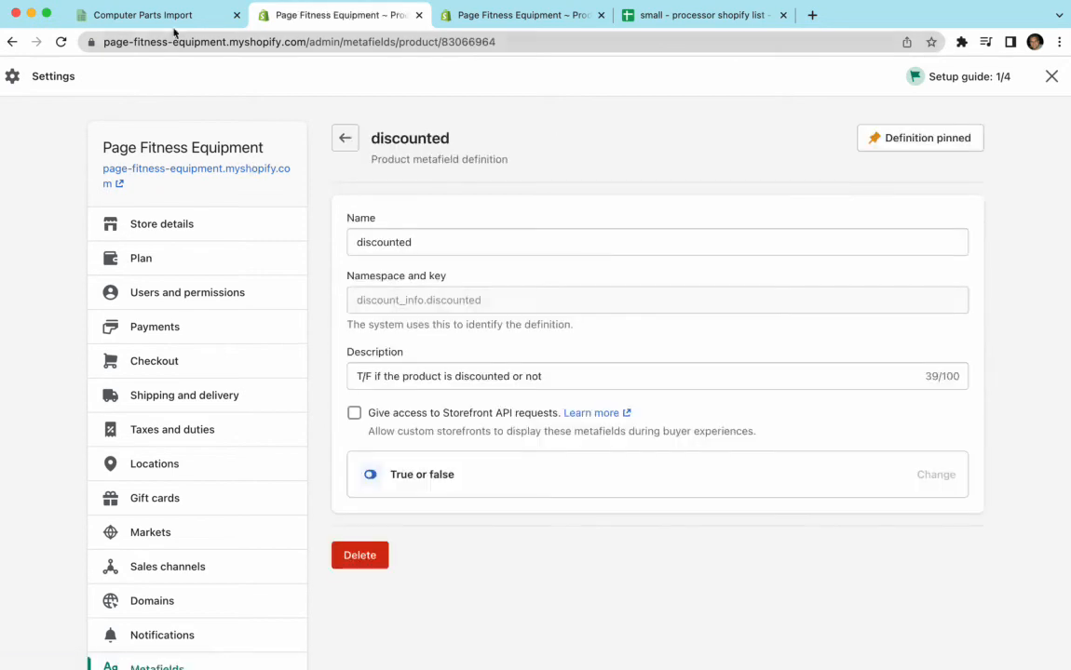
In EasyCSV, start a new virtual field in the Computer Parts Import data flow with output key product.metafields.discount_info.discounted.
left_click(178, 17)
left_click(338, 122)
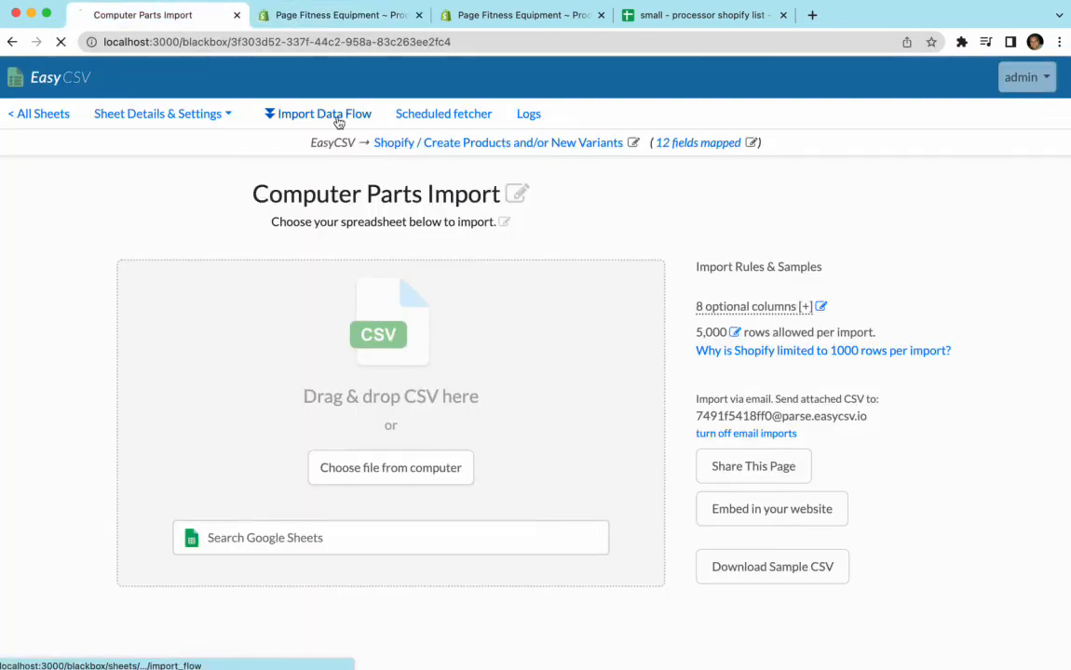
scroll(223, 299, "down", 10)
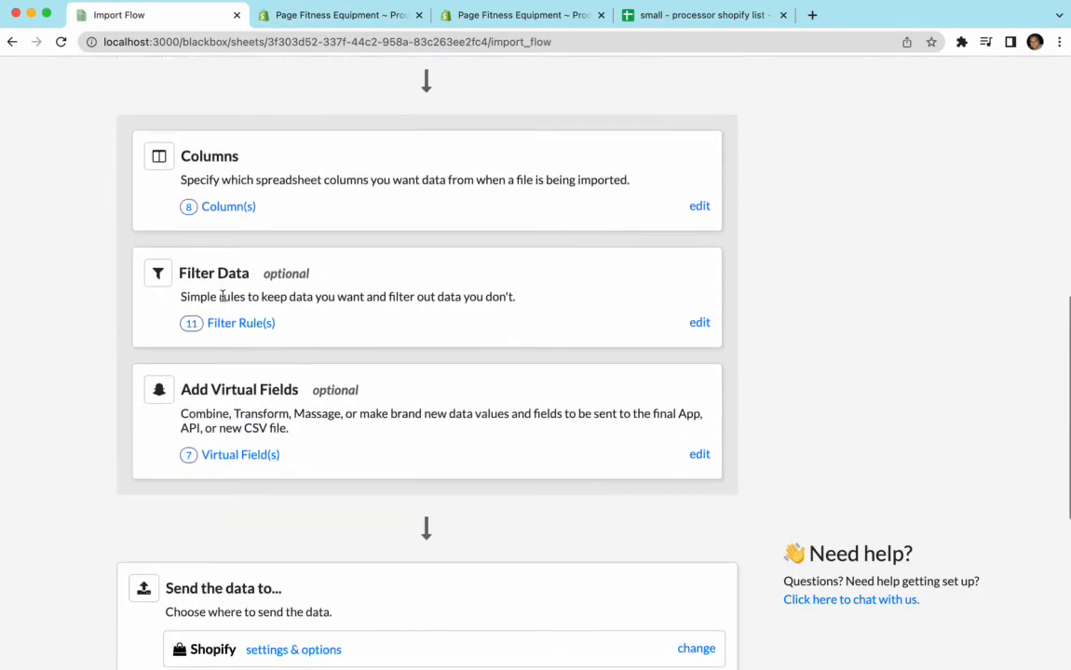
left_click(237, 458)
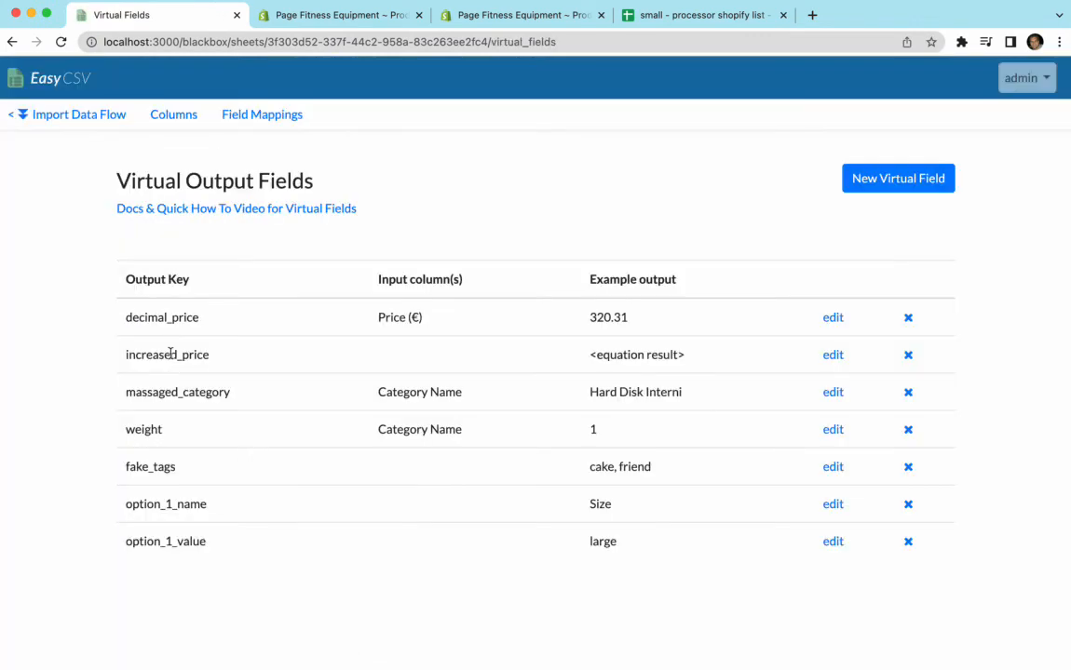
left_click(922, 177)
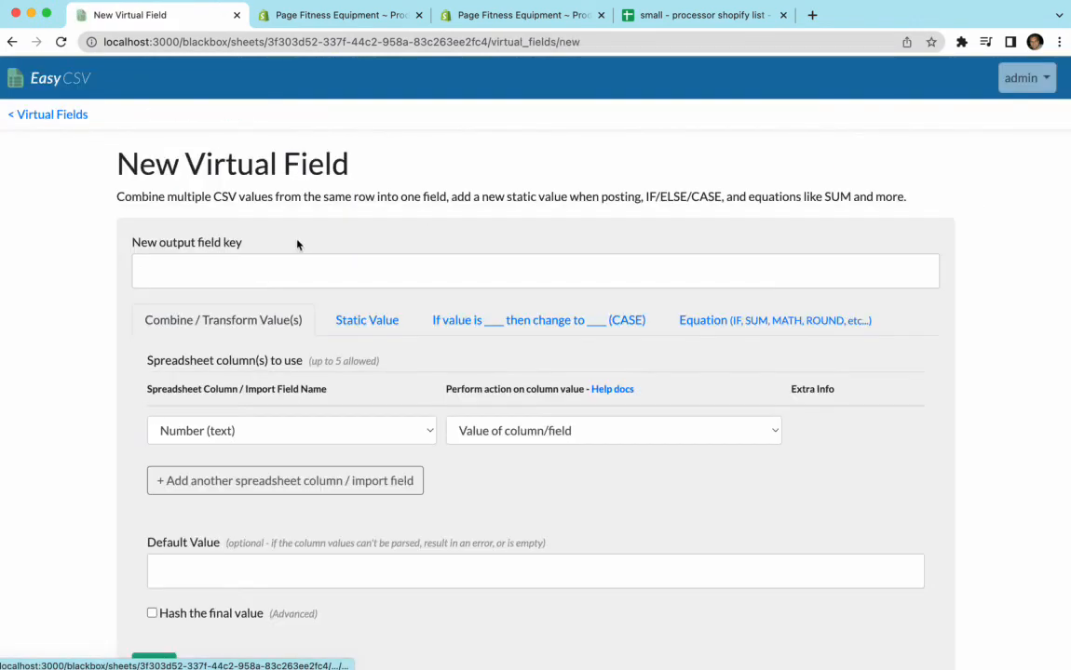
left_click(233, 270)
key("super+v")
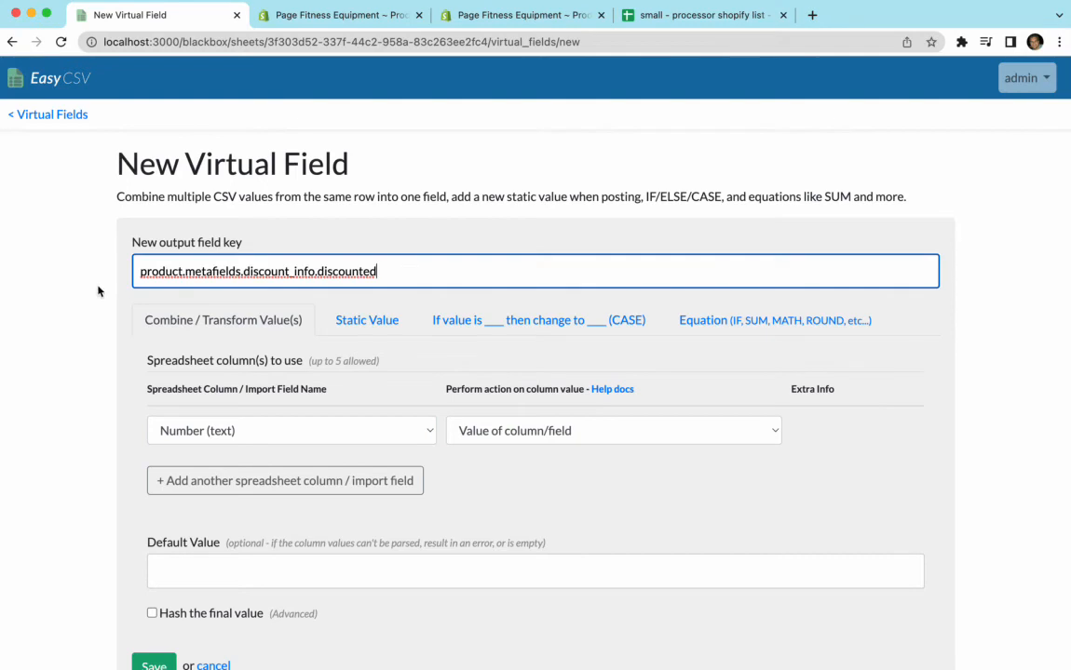
Try removing the product prefix from the output key and replacing it with variant, undoing both edits.
left_click(271, 271)
double_click(272, 271)
double_click(345, 271)
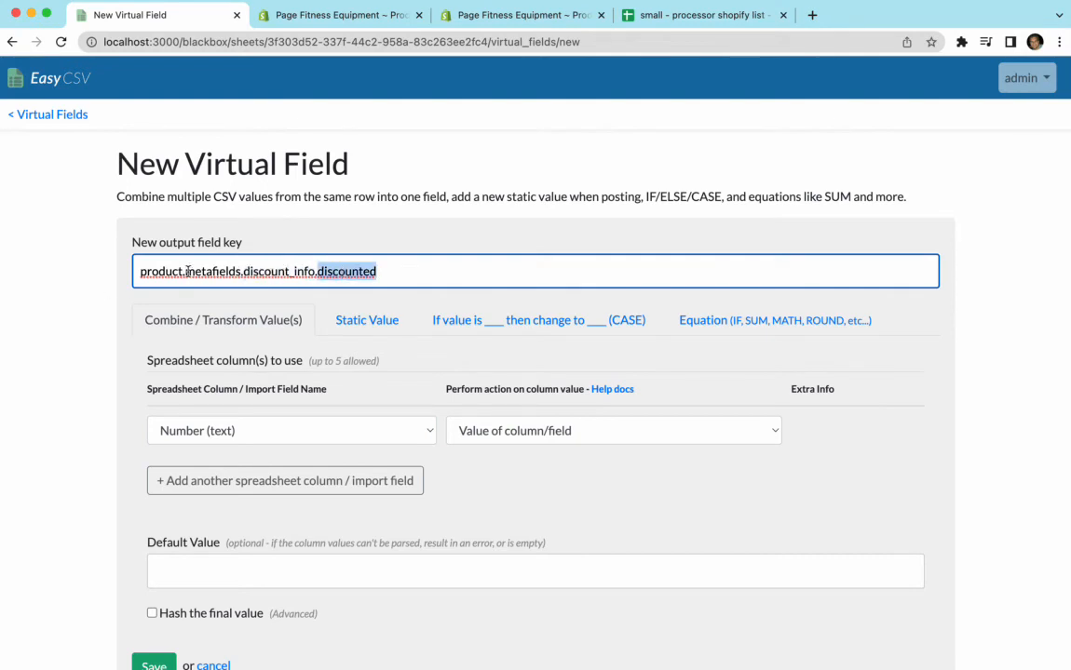
double_click(160, 271)
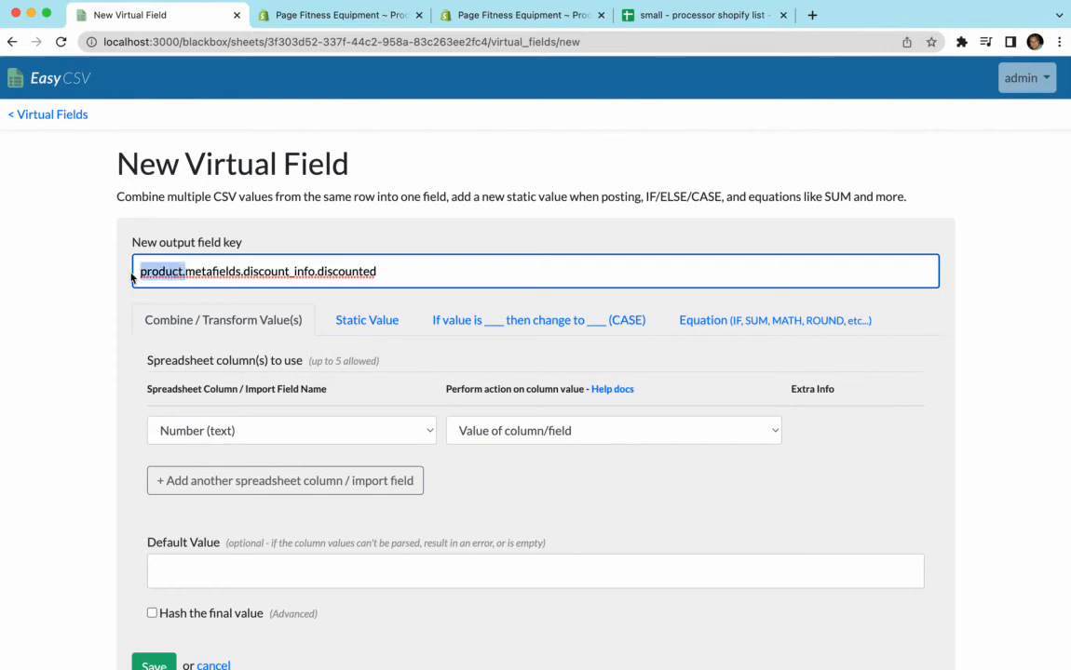
key("BackSpace")
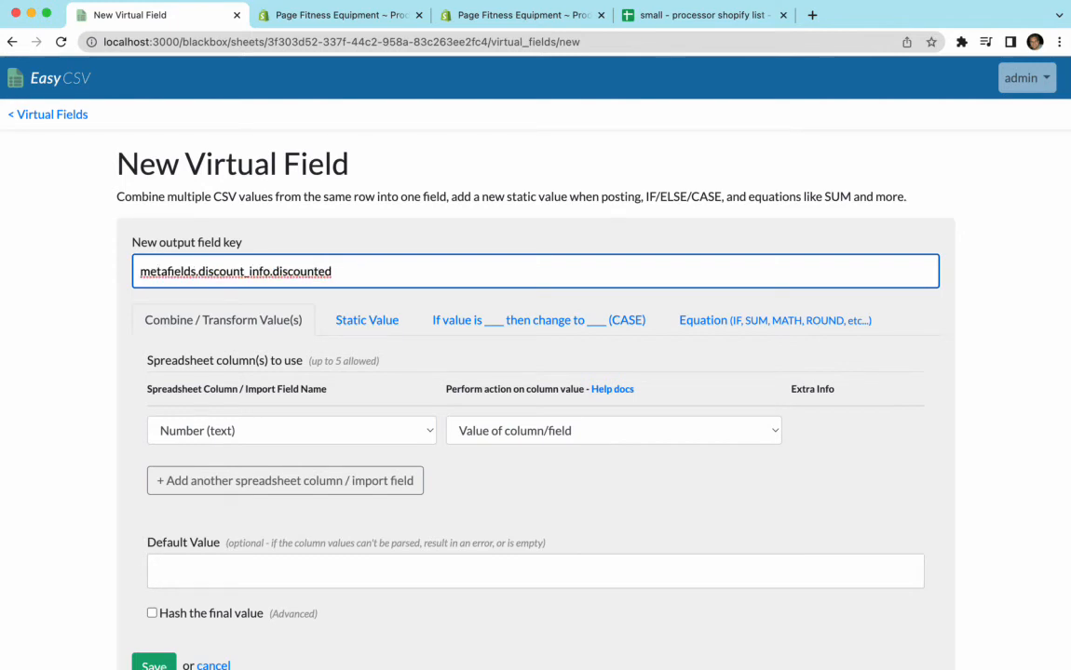
key("super+z")
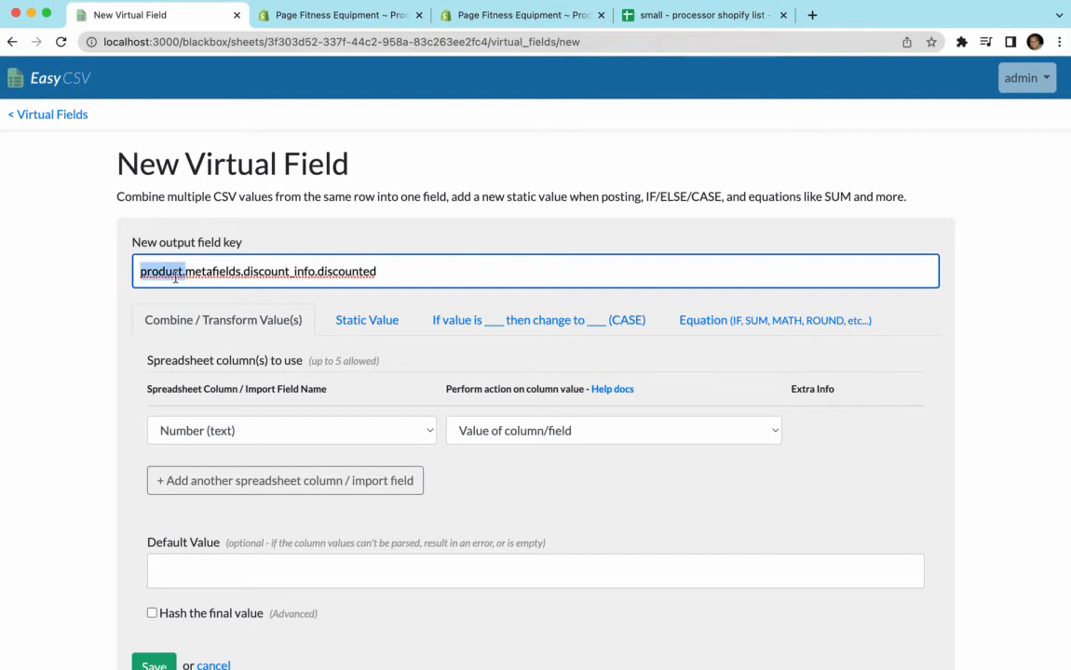
left_click(116, 276)
double_click(149, 270)
type("variant")
key("shift+Left")
key("shift+Left")
key("shift+Left")
key("super+z")
left_click(95, 268)
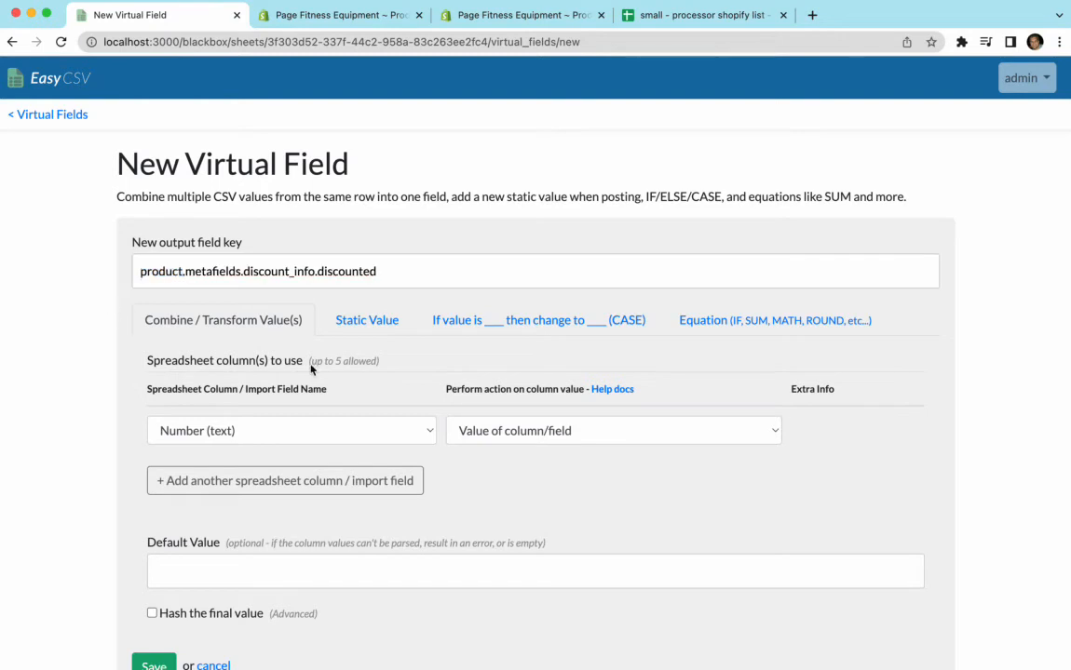
Look through the source columns for the virtual field, and try a static value of true instead.
left_click(275, 433)
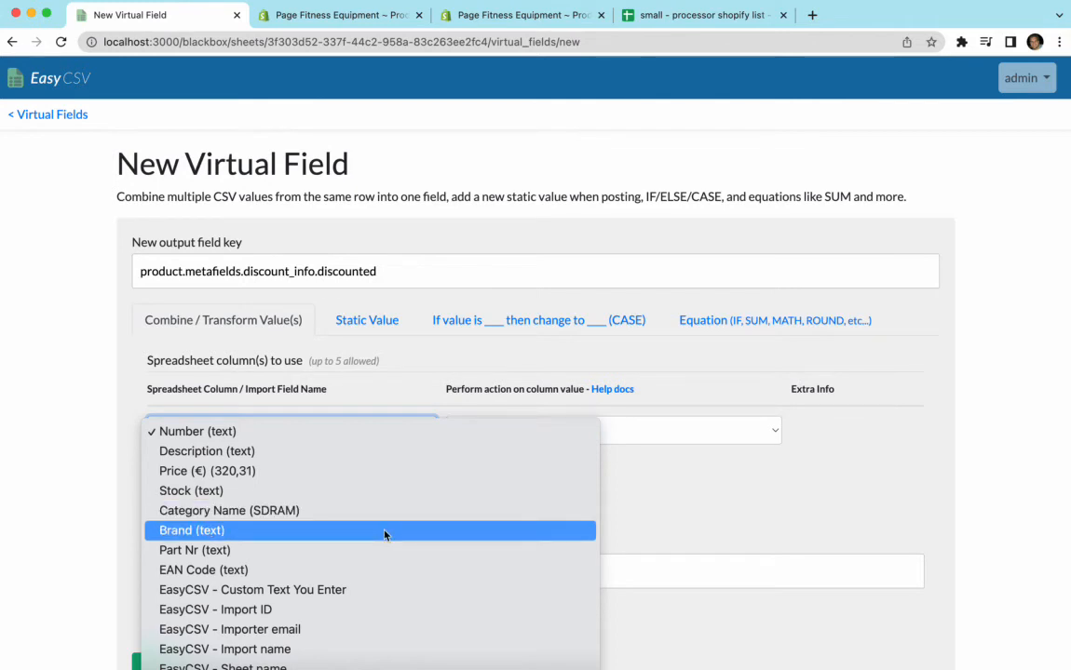
key("Escape")
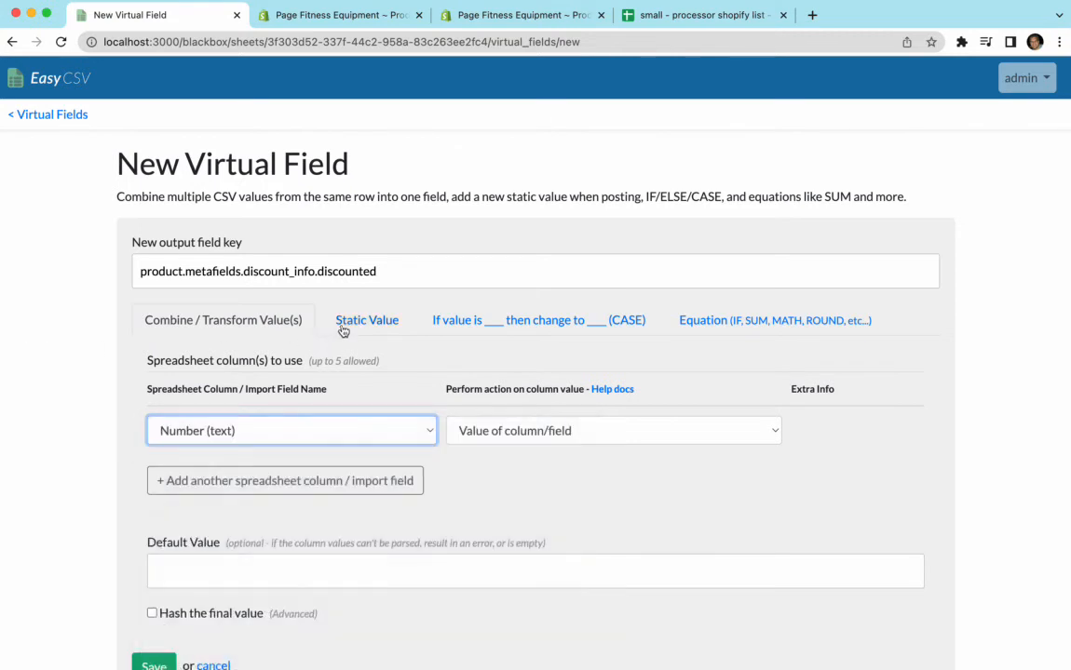
left_click(342, 325)
left_click(323, 392)
type("true")
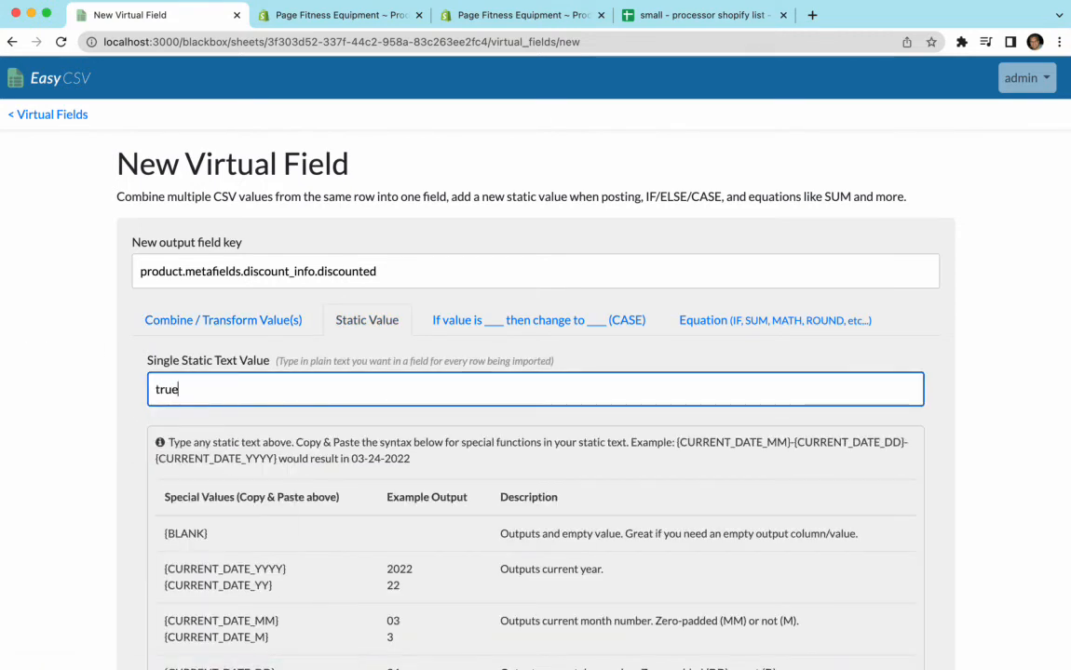
Set up a CASE rule outputting false when Price (€) exactly matches 0, and true otherwise.
left_click(531, 321)
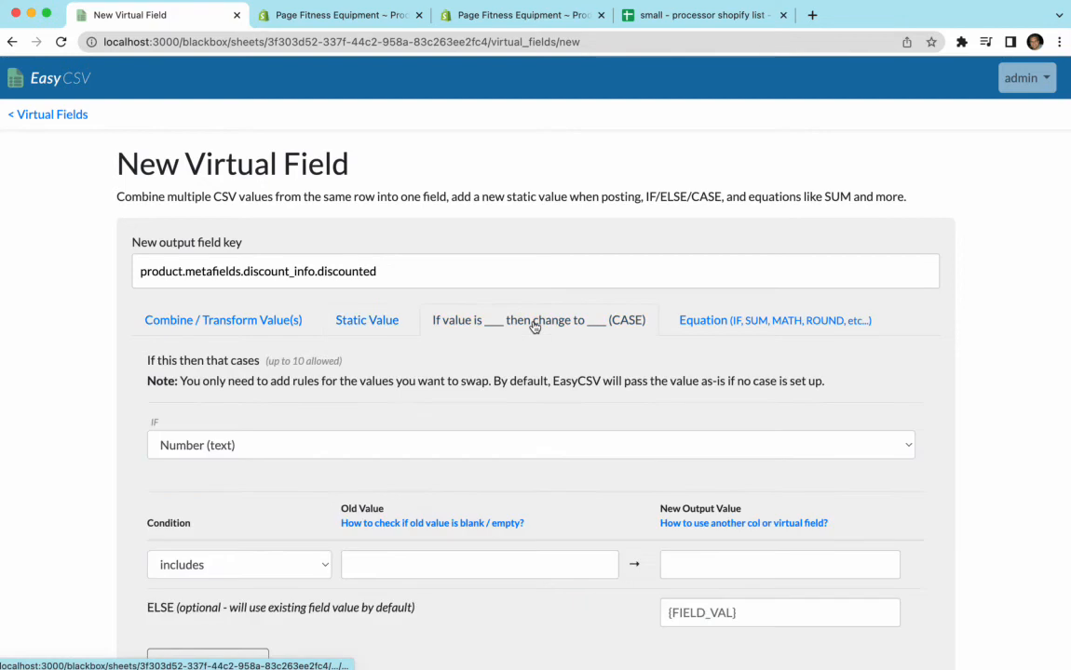
left_click(279, 449)
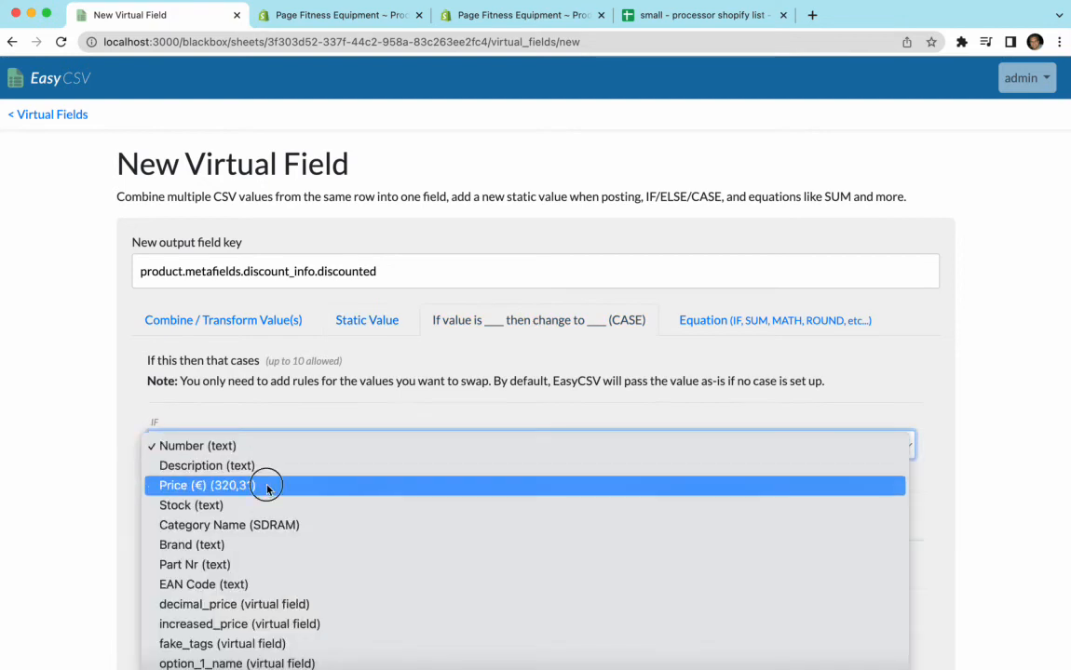
left_click(267, 489)
left_click(279, 565)
left_click(282, 586)
left_click(383, 568)
type("0")
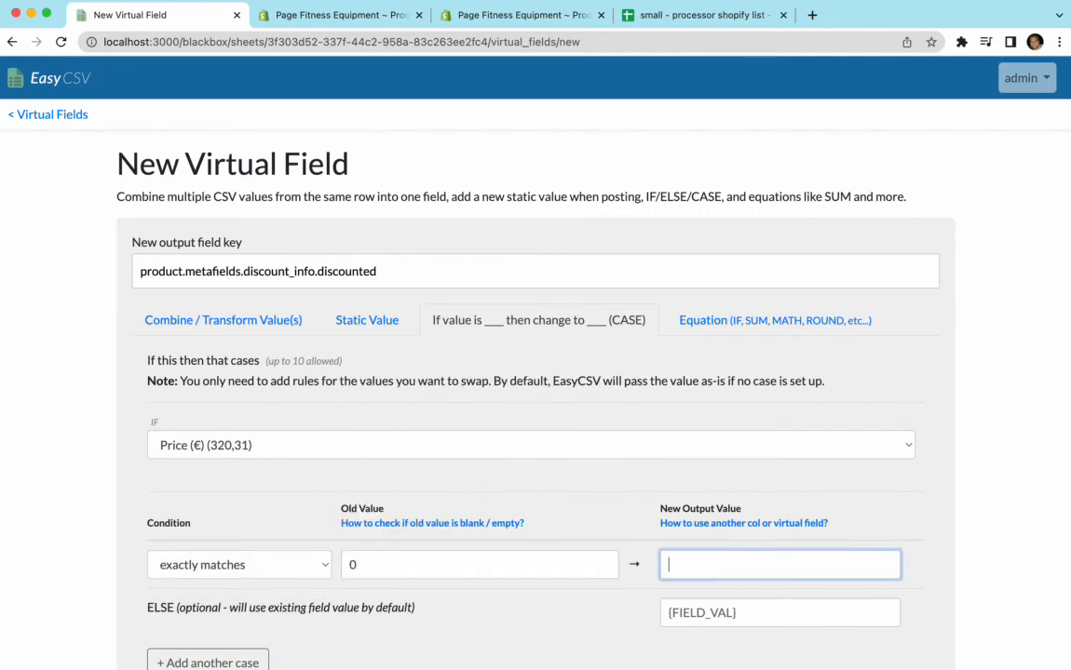
type("false")
key("Tab")
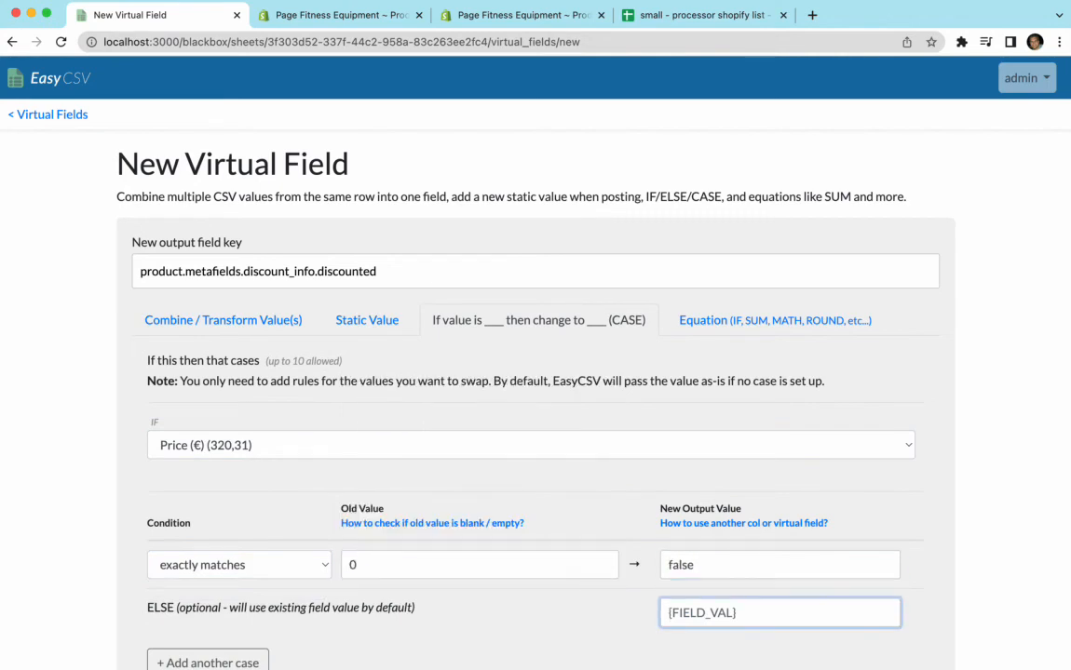
type("true")
Review the equation and combine options, then save the discounted virtual field with the static value true.
left_click(720, 322)
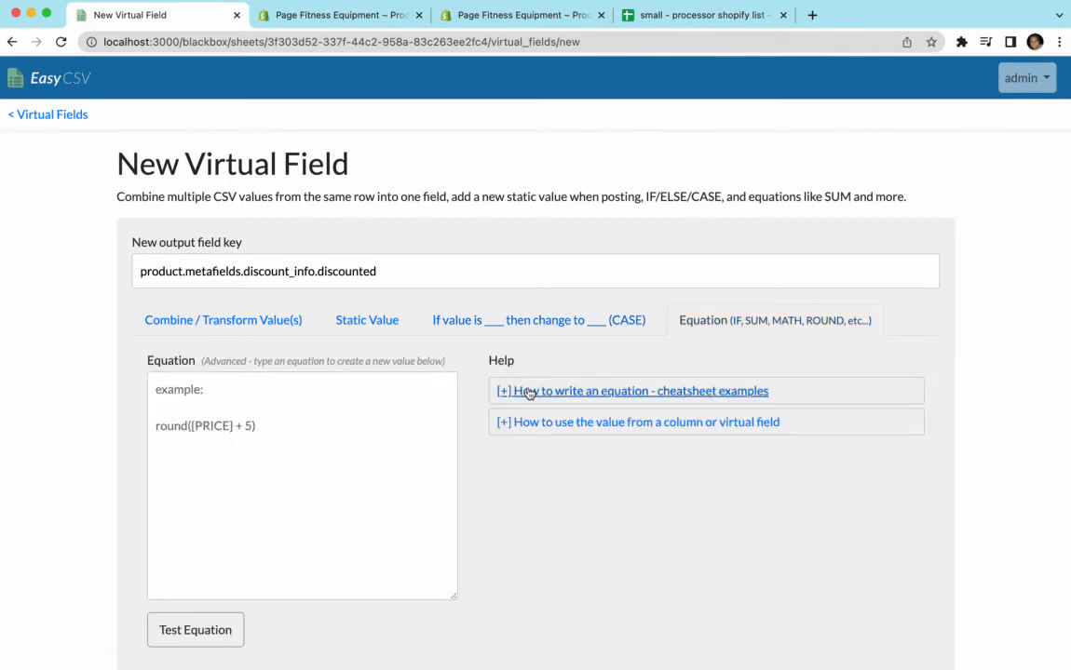
left_click(274, 325)
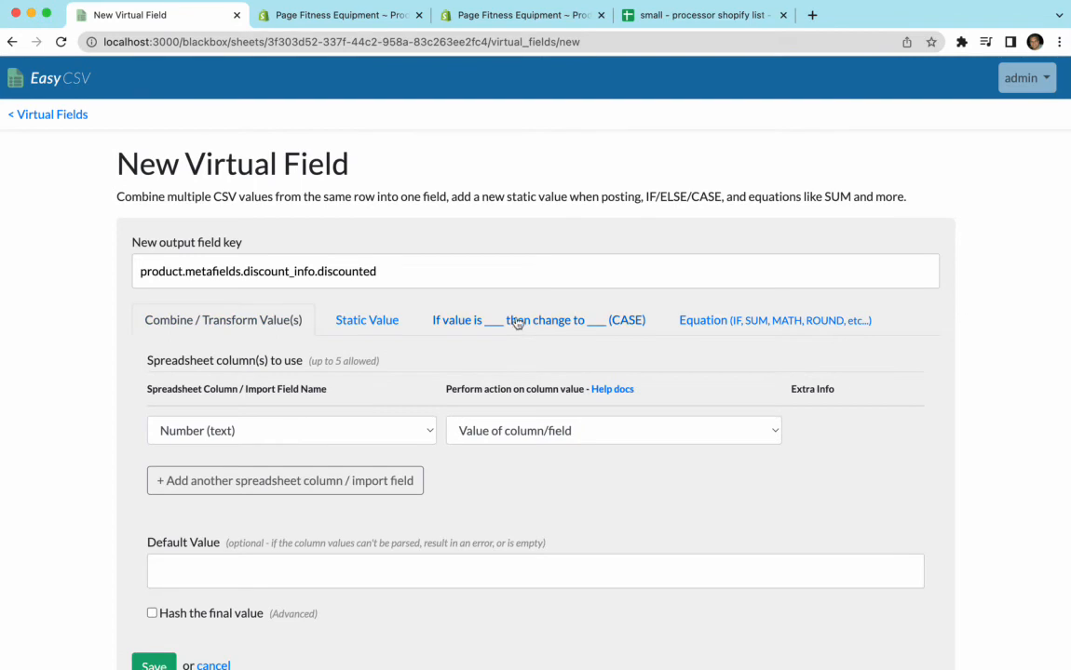
left_click(358, 322)
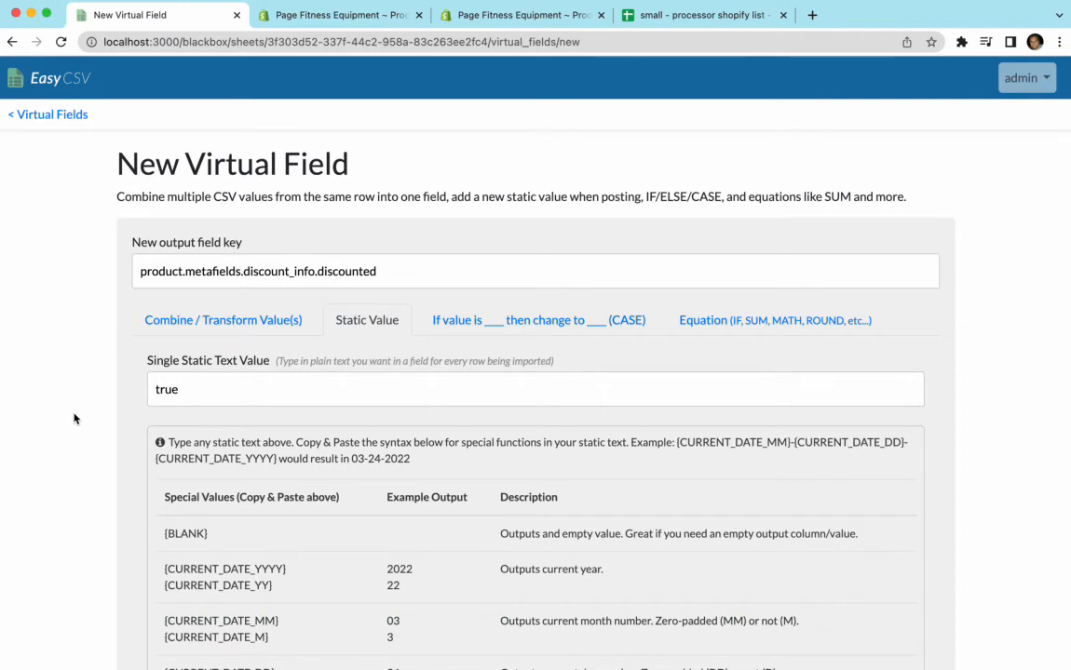
scroll(124, 539, "down", 5)
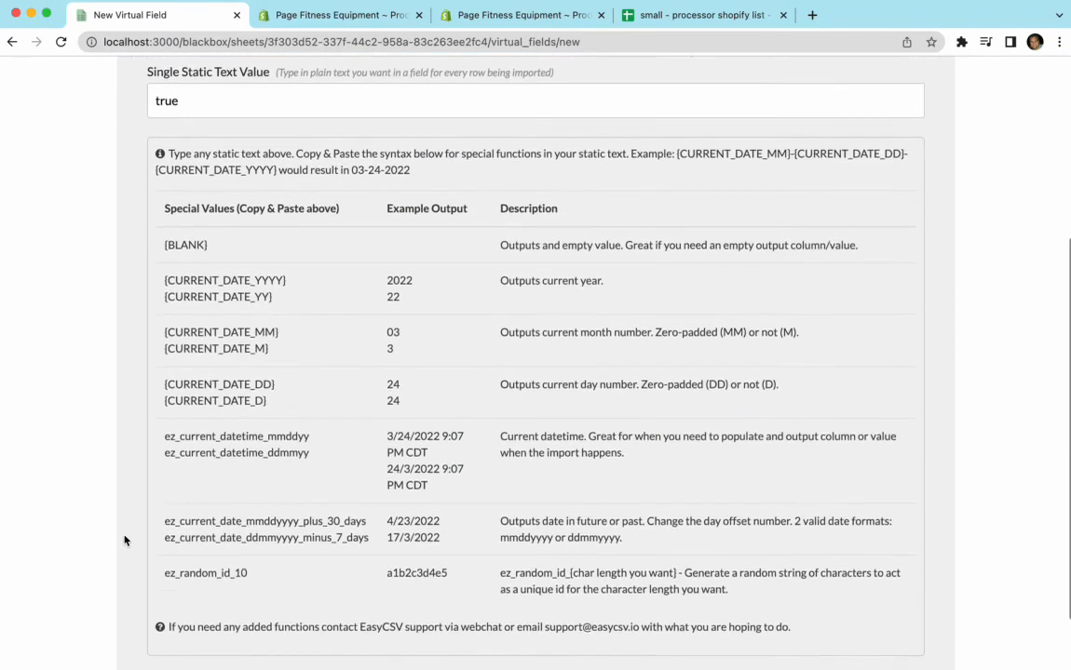
left_click(153, 614)
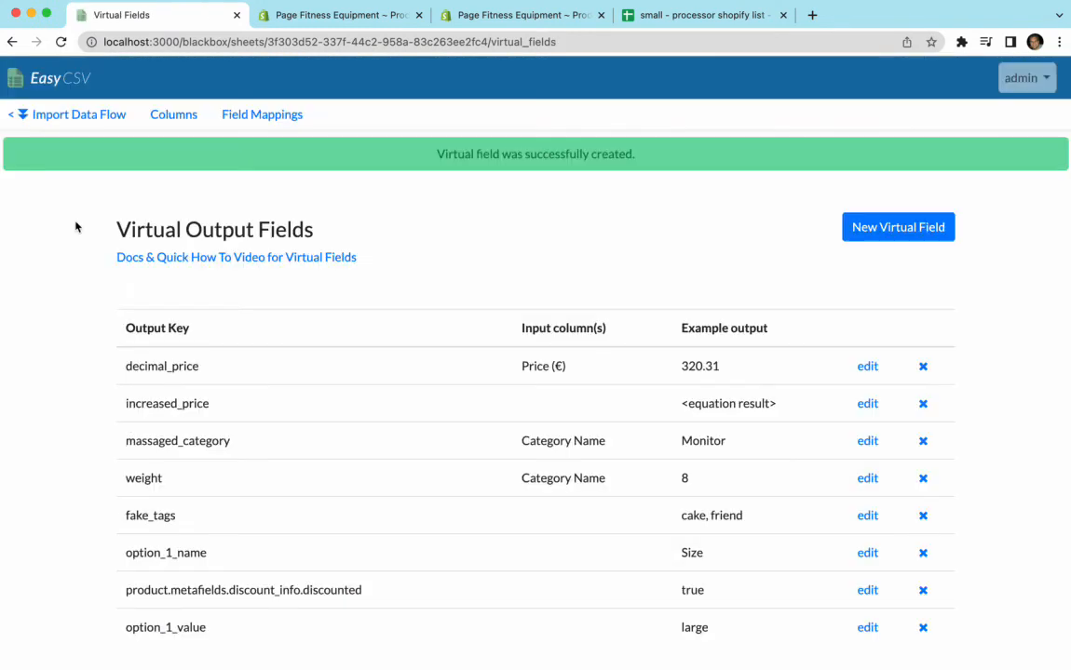
Switch to the Shopify admin and copy the Volume variant metafield's key, variant.metafields.my_fields.volume, from the metafield definitions.
left_click(310, 20)
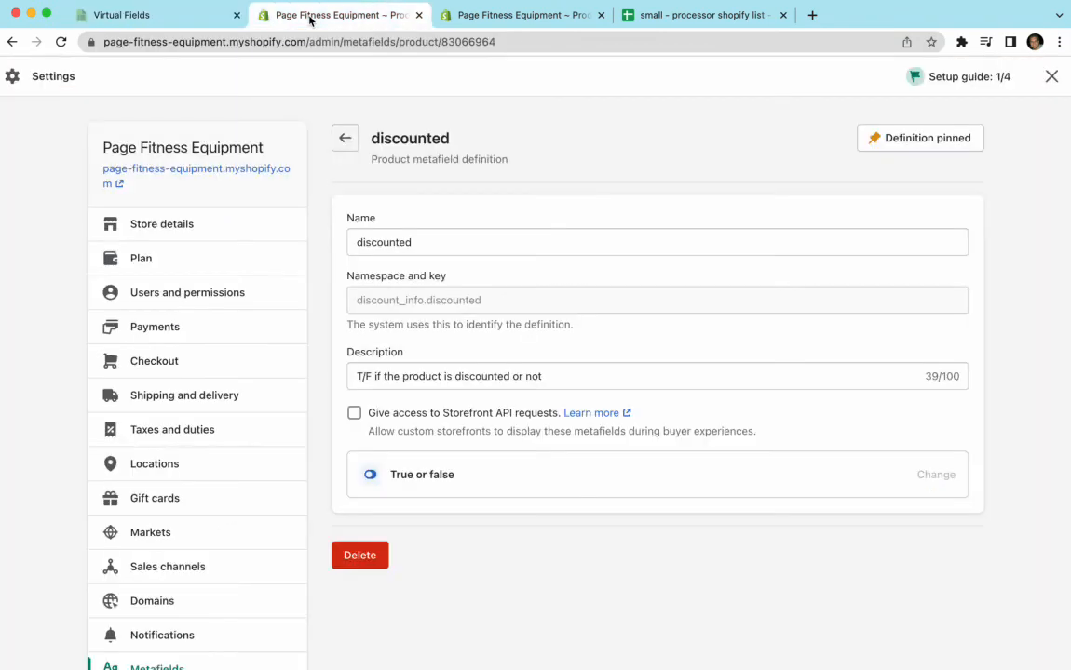
left_click(345, 140)
left_click(345, 139)
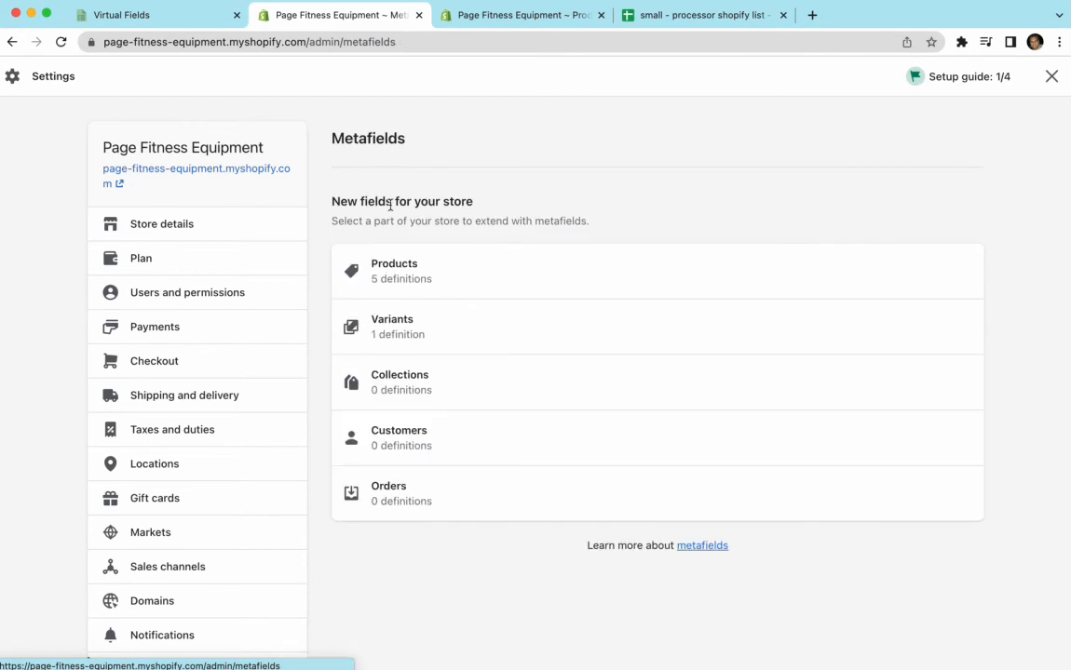
left_click(405, 326)
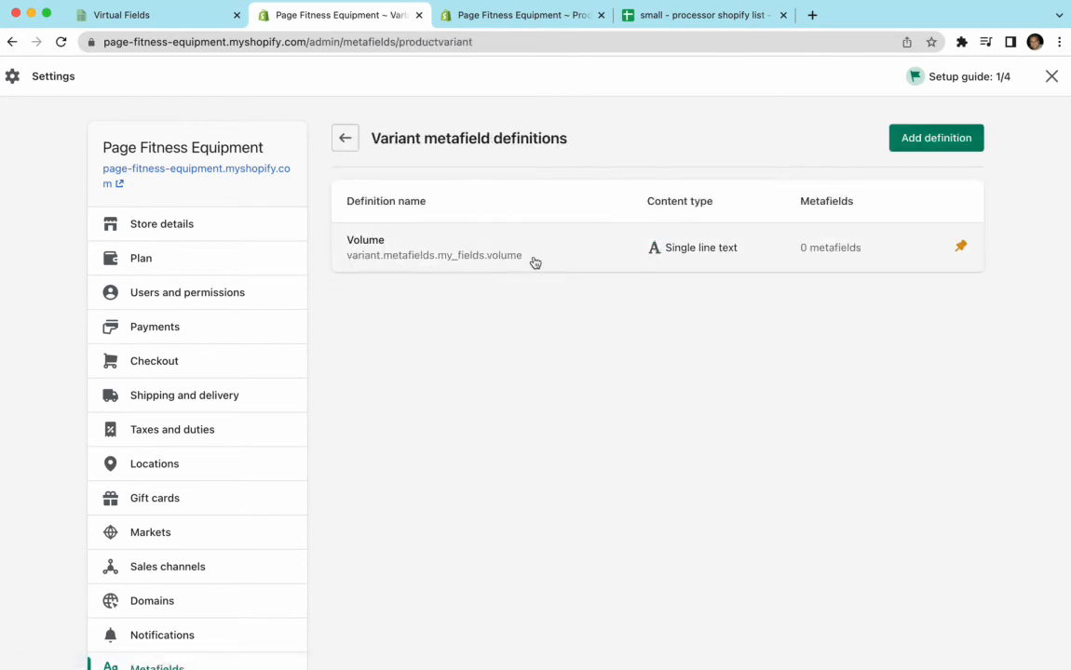
left_click_drag(533, 259, 347, 258)
key("super+c")
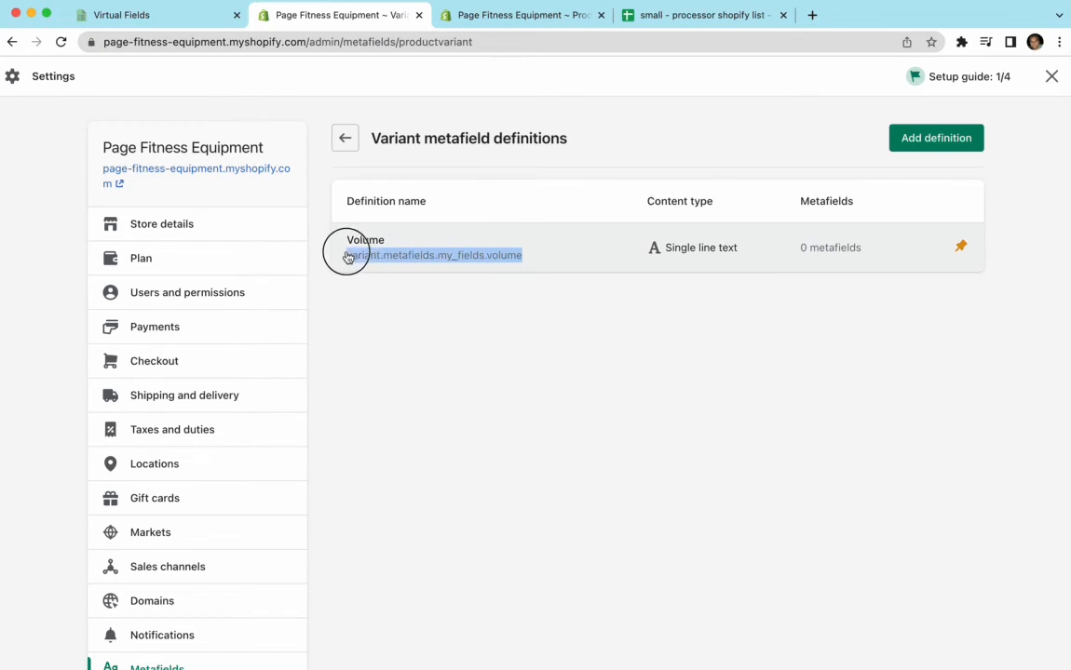
left_click(346, 258)
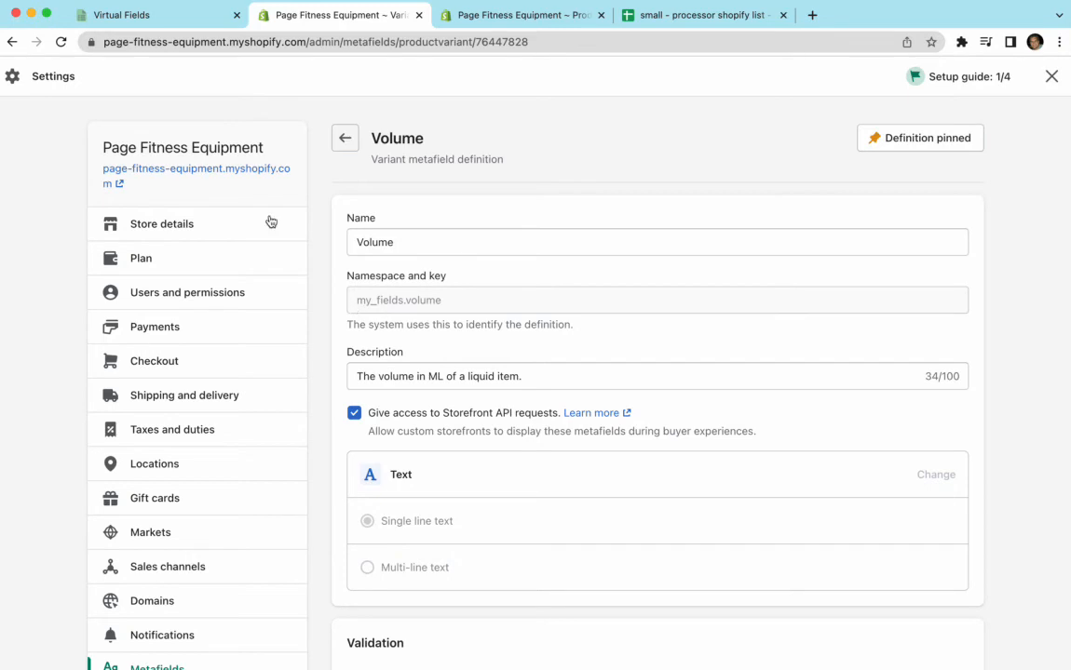
Switch back to EasyCSV and start a new virtual field with output key variant.metafields.my_fields.volume.
left_click(201, 19)
left_click(908, 226)
left_click(272, 270)
key("super+v")
left_click(101, 310)
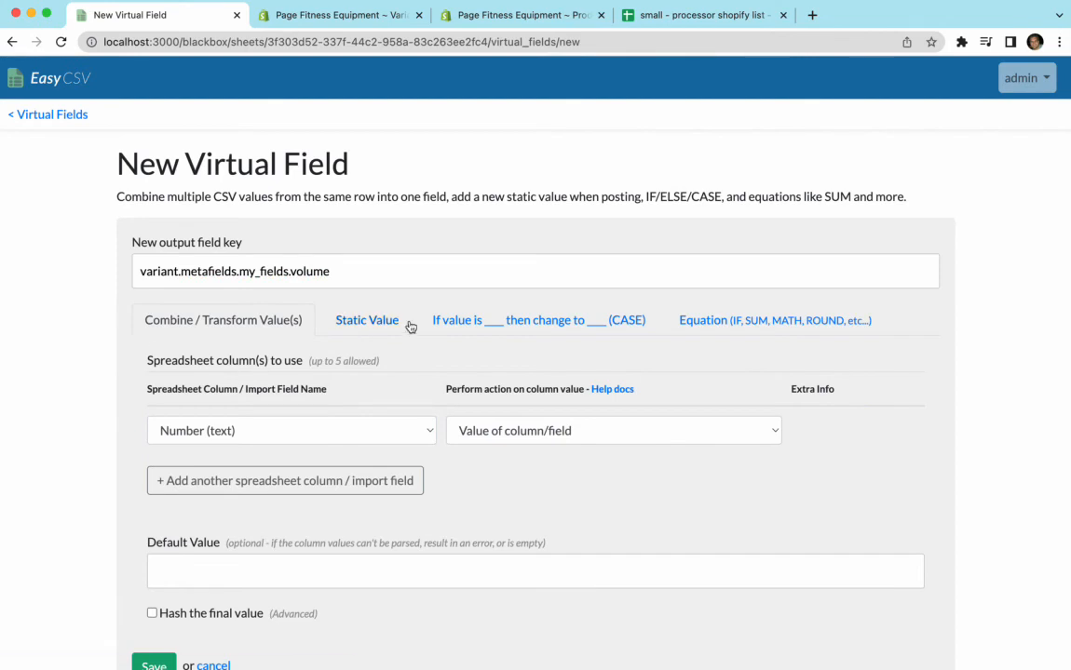
Give the volume virtual field a static value of 200ml and save it.
left_click(381, 323)
left_click(253, 382)
type("200ml")
left_click(130, 396)
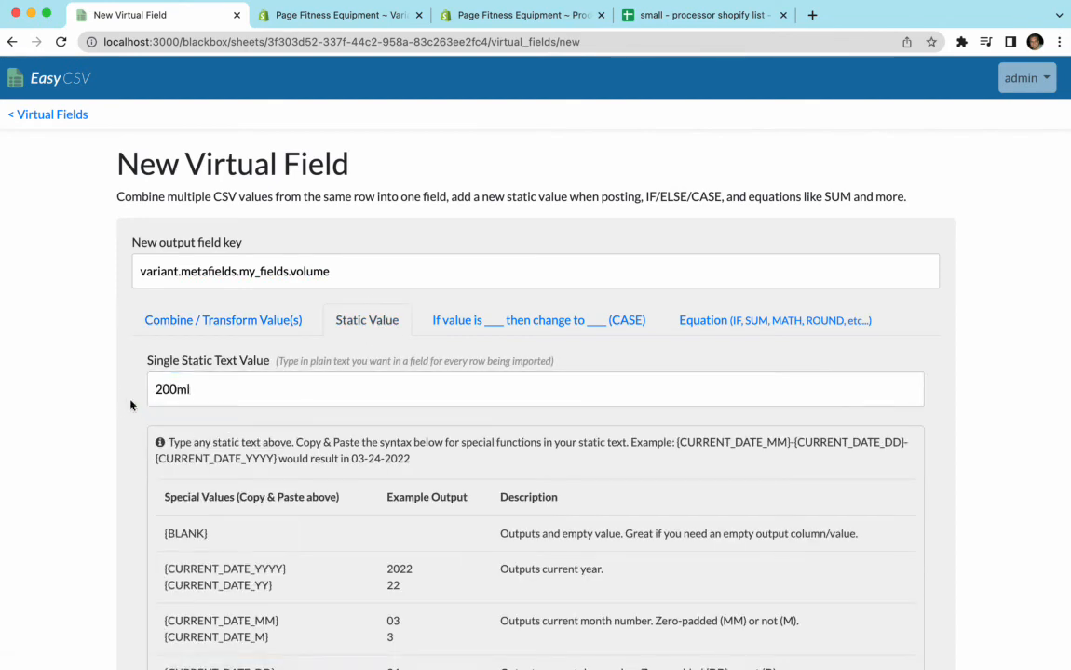
scroll(172, 333, "down", 1)
scroll(109, 365, "down", 5)
left_click(157, 616)
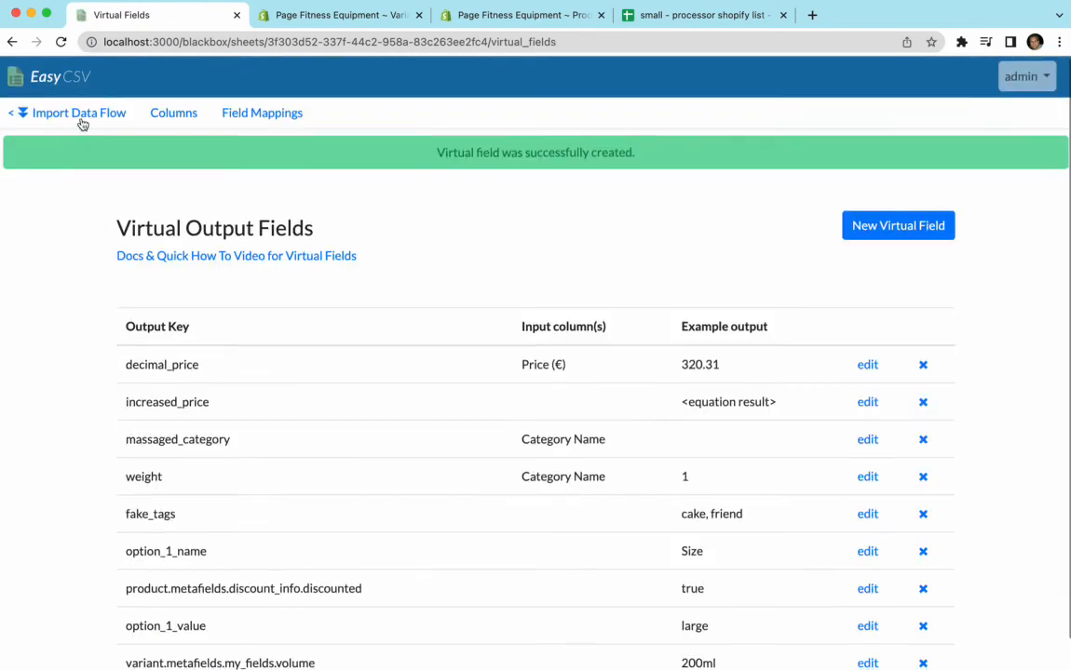
Return to the Computer Parts Import page and highlight the address for importing by email.
left_click(82, 114)
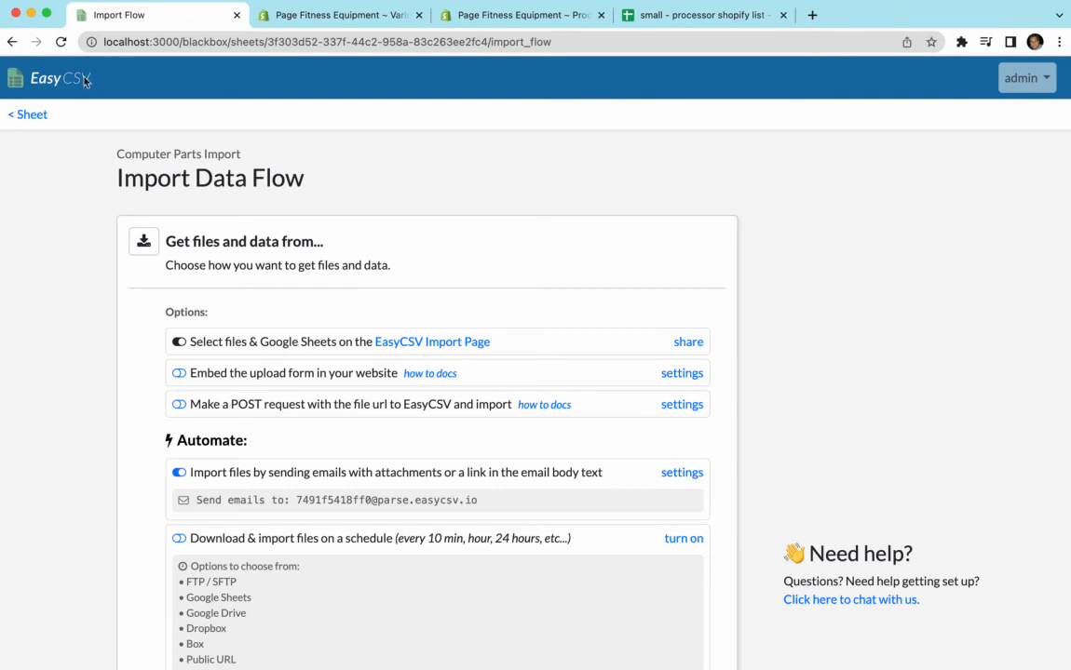
left_click(9, 115)
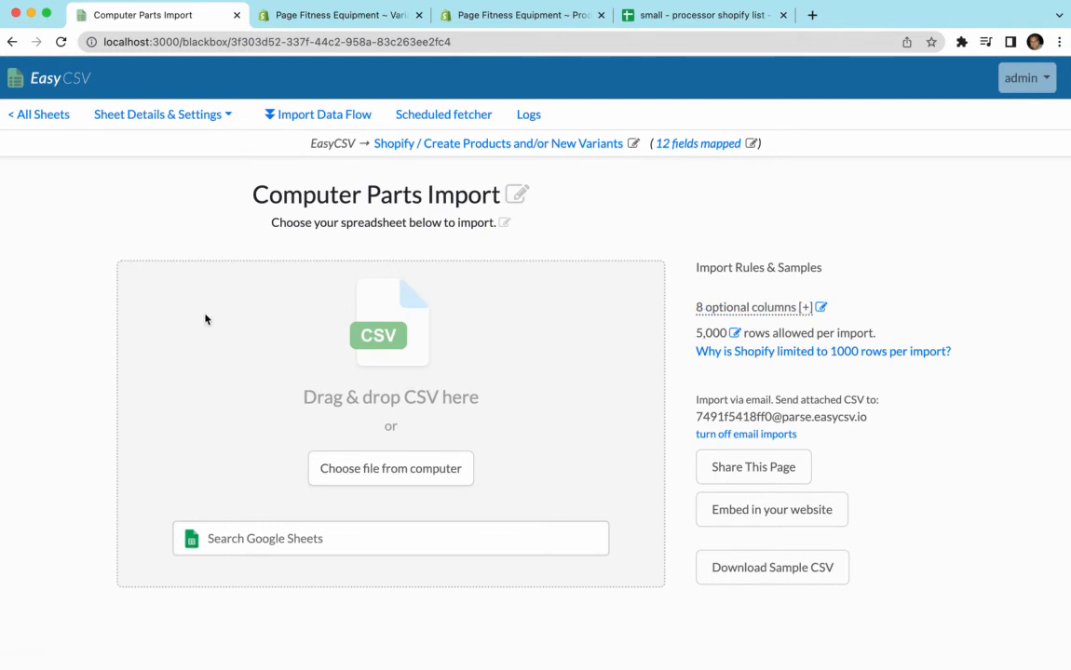
left_click_drag(869, 417, 694, 415)
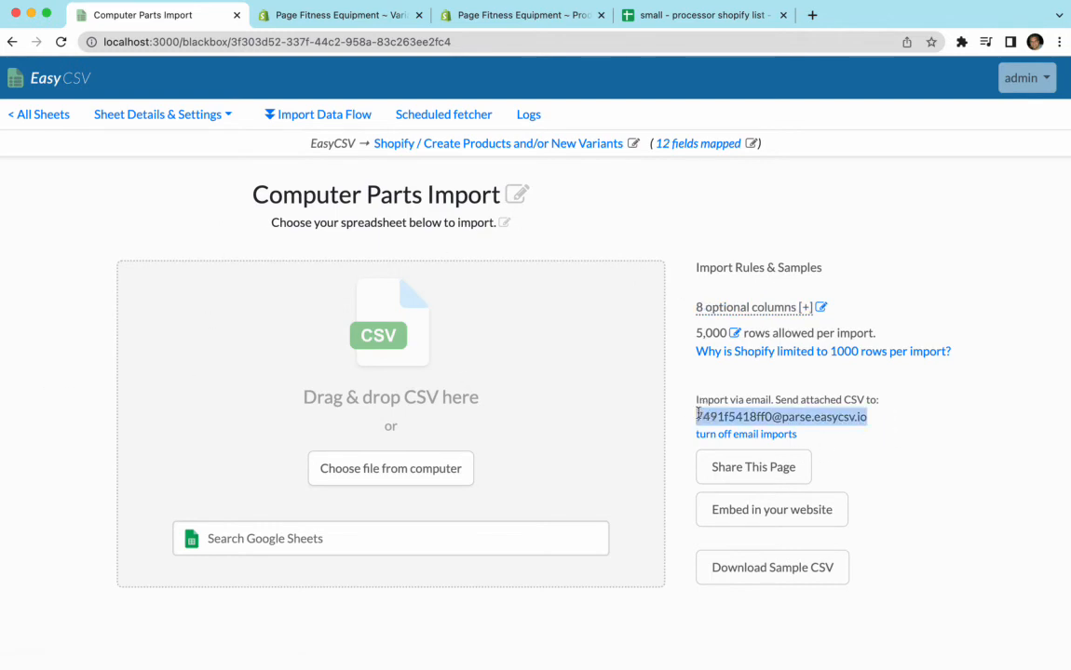
Examine the scheduled fetcher's schedule and file source options, including FTP/SFTP, and return to the import page without saving.
left_click(402, 114)
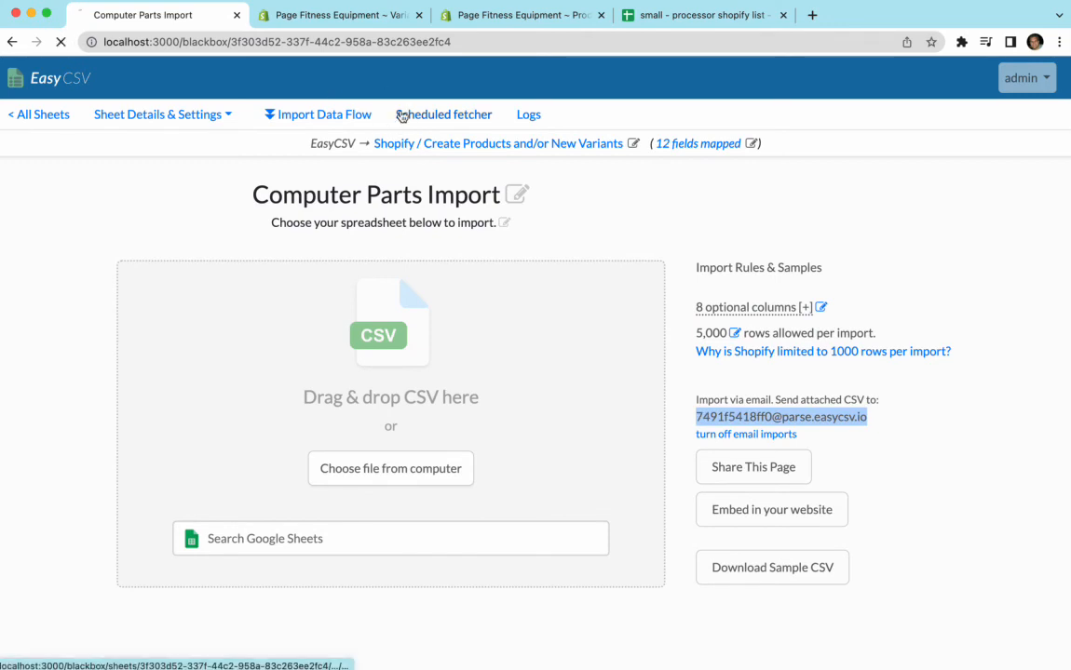
scroll(327, 235, "down", 5)
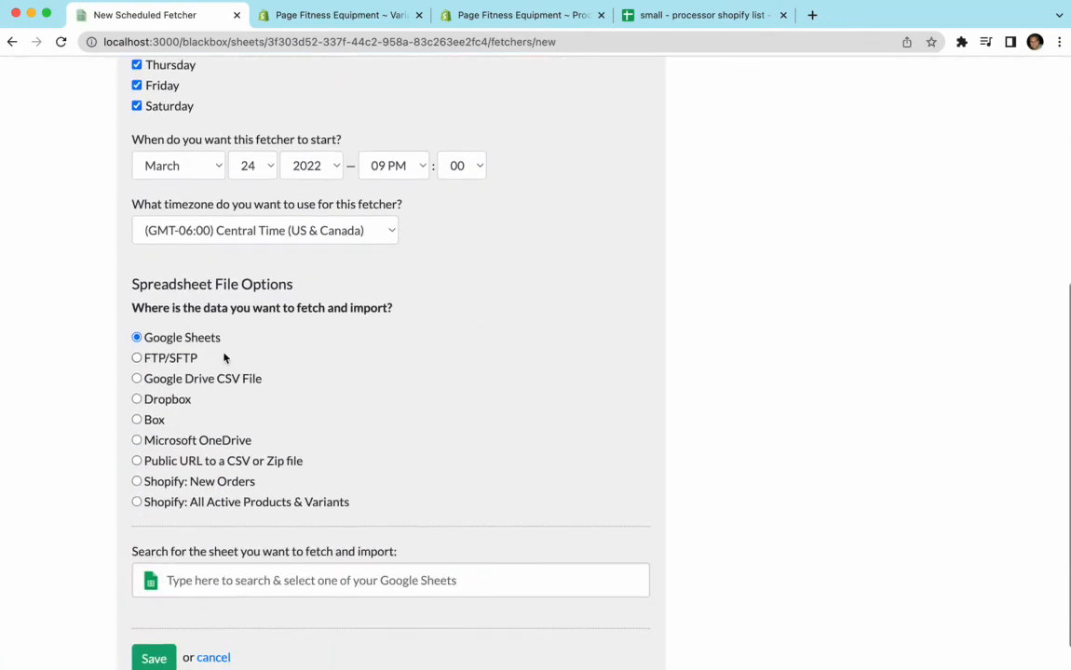
left_click(180, 356)
scroll(177, 352, "up", 4)
scroll(212, 254, "down", 4)
scroll(212, 254, "down", 2)
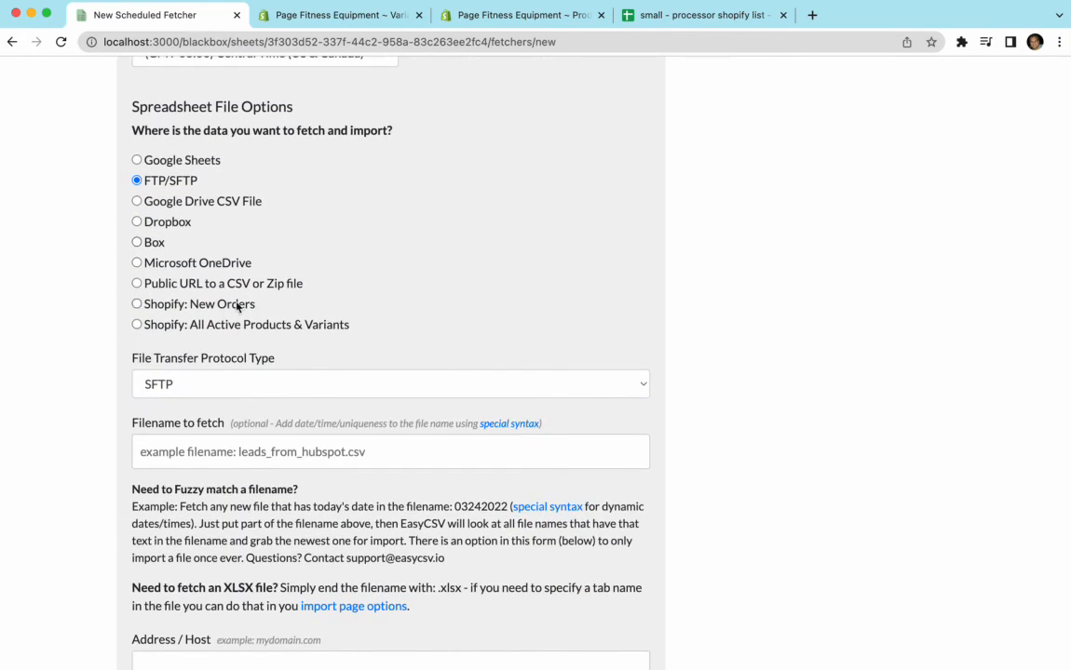
scroll(262, 315, "up", 10)
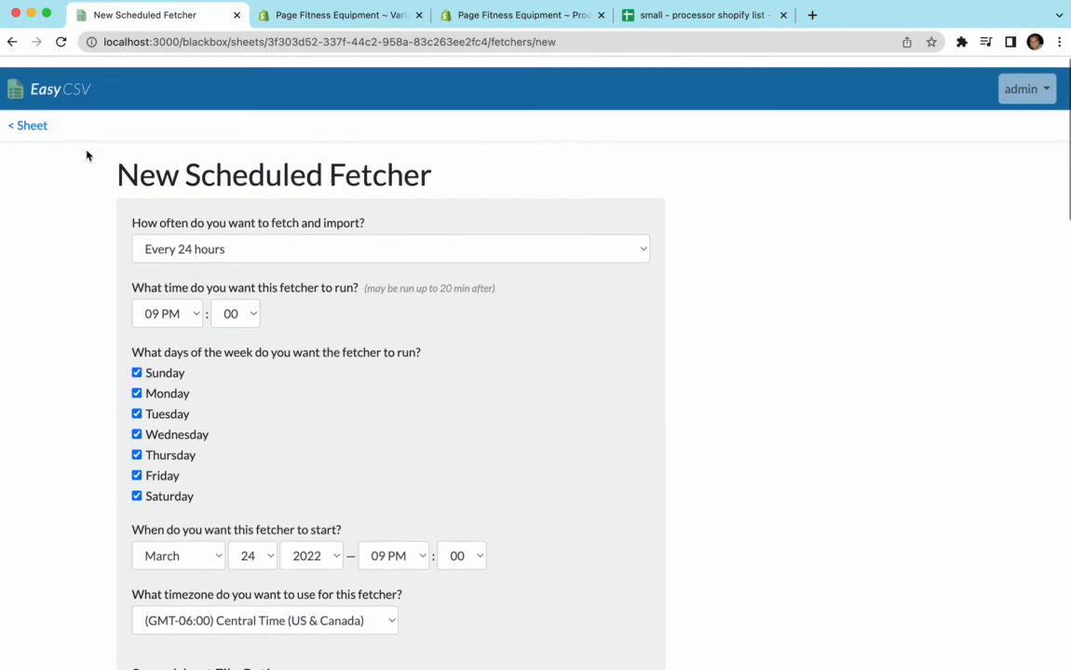
left_click(42, 121)
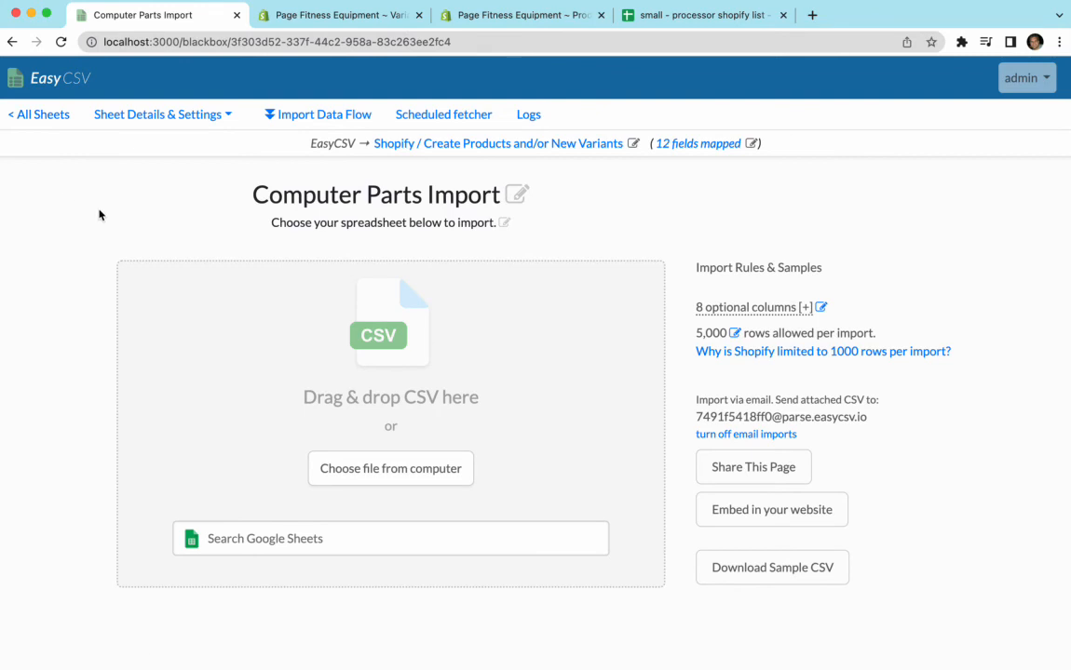
Review the source Google Sheet and the import's filter rules, then return to the Computer Parts Import page.
left_click(640, 22)
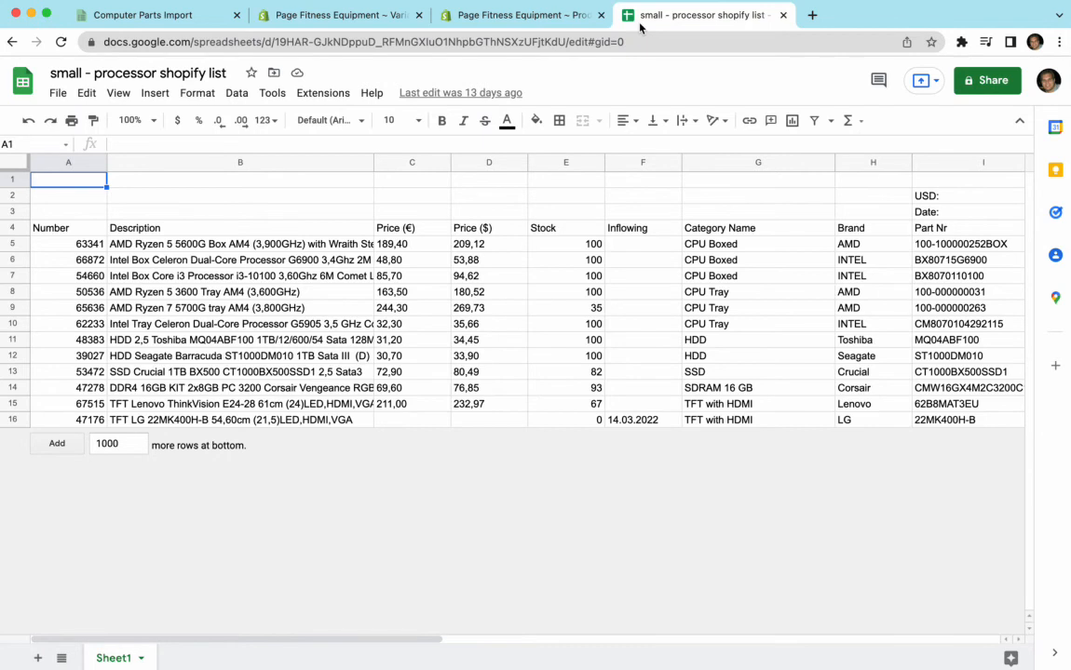
left_click(143, 15)
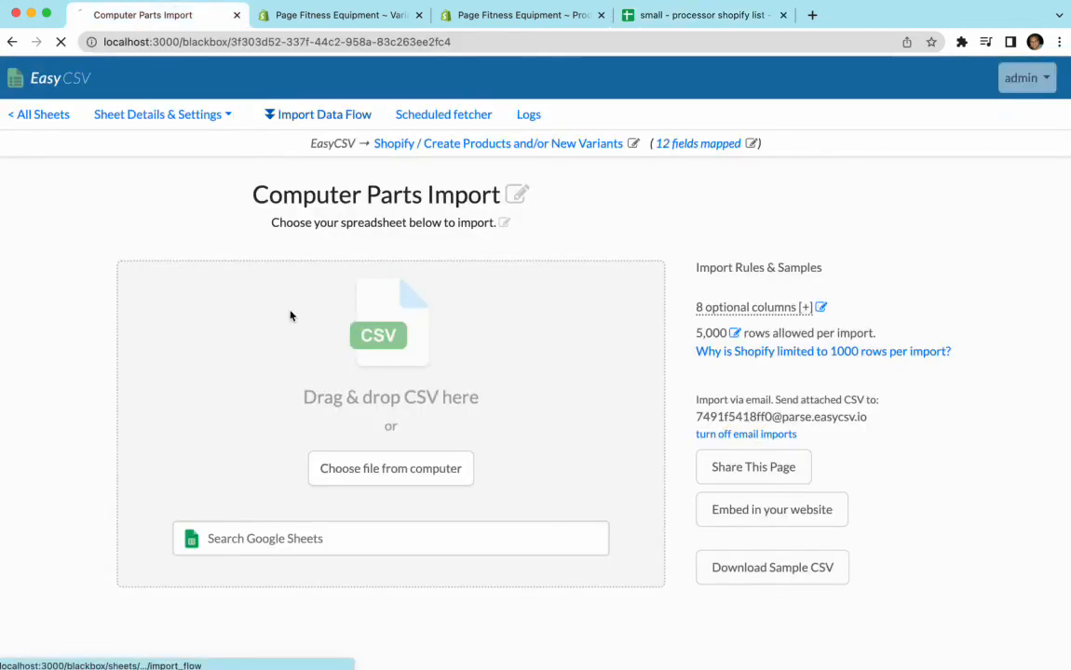
left_click(297, 120)
scroll(327, 497, "down", 6)
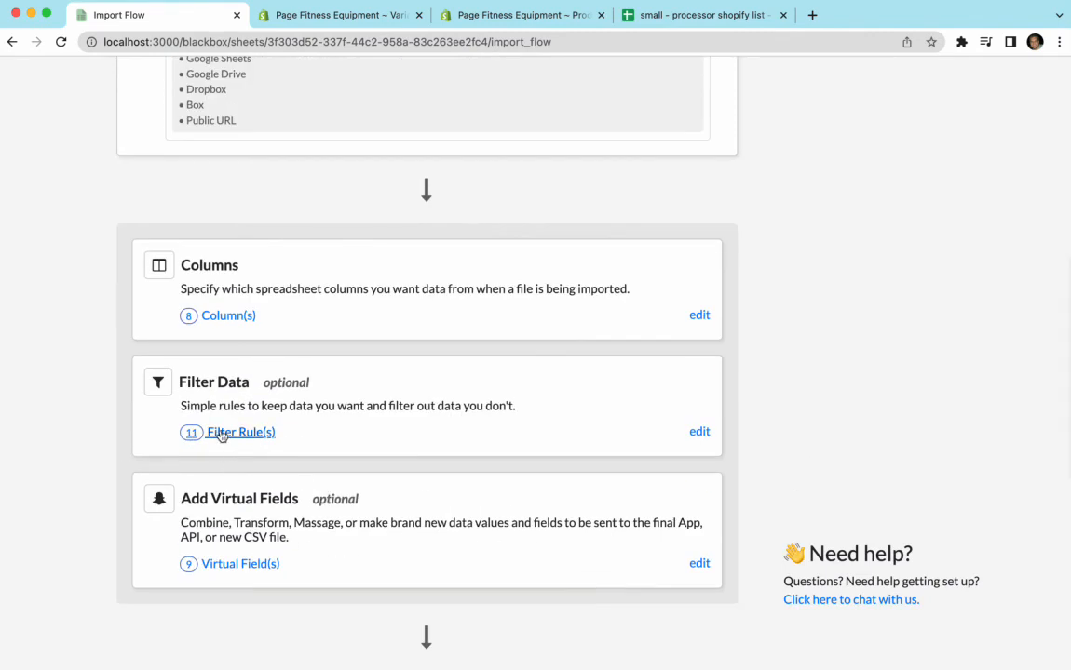
left_click(220, 435)
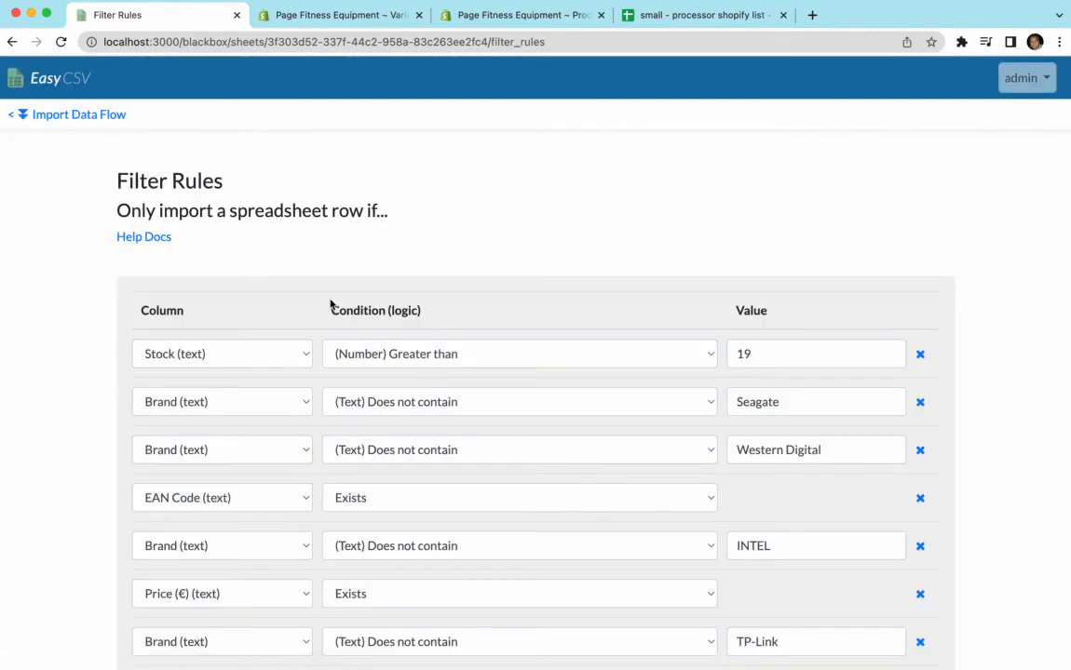
left_click(18, 45)
left_click(19, 45)
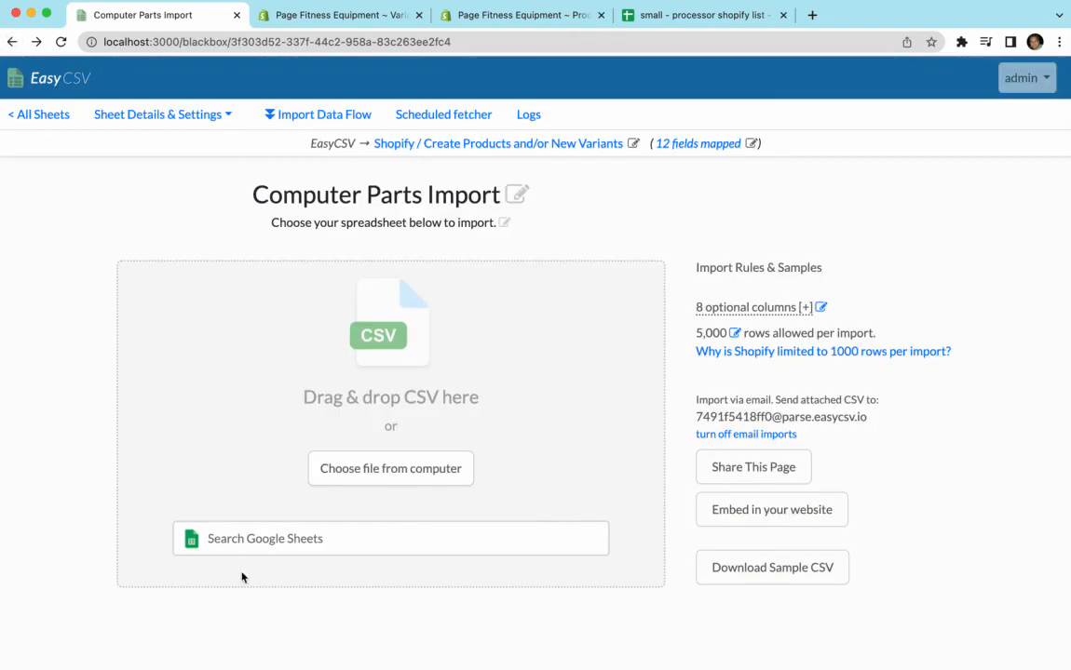
Import the Google Sheet "small - processor shopify list" and open its Shopify import status report.
left_click(233, 550)
type("small -")
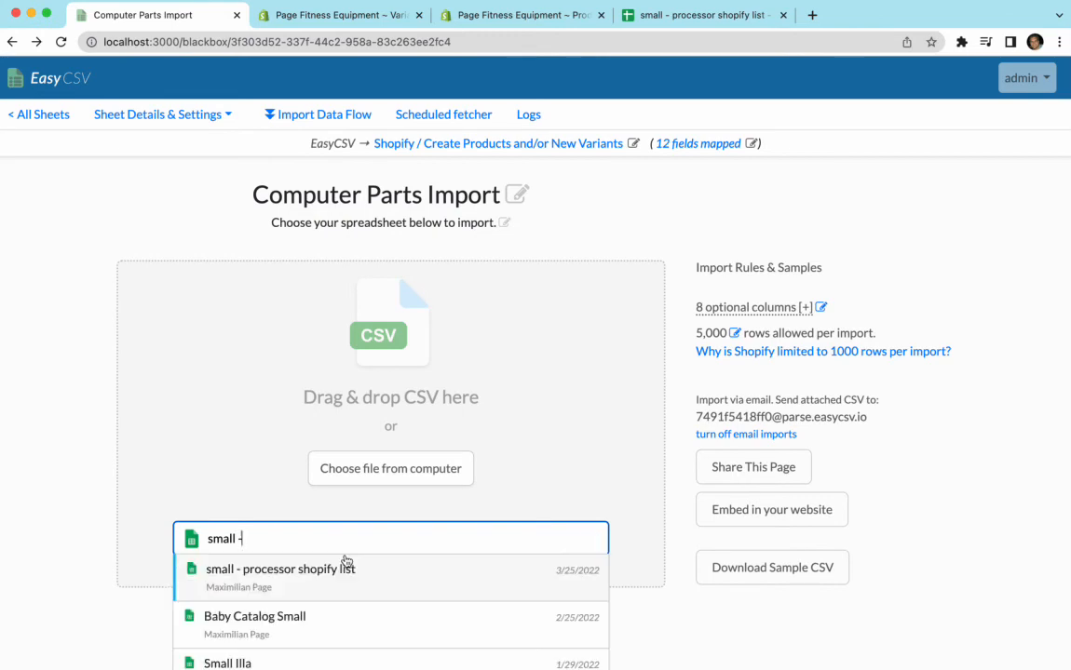
left_click(346, 566)
left_click(592, 350)
left_click(592, 362)
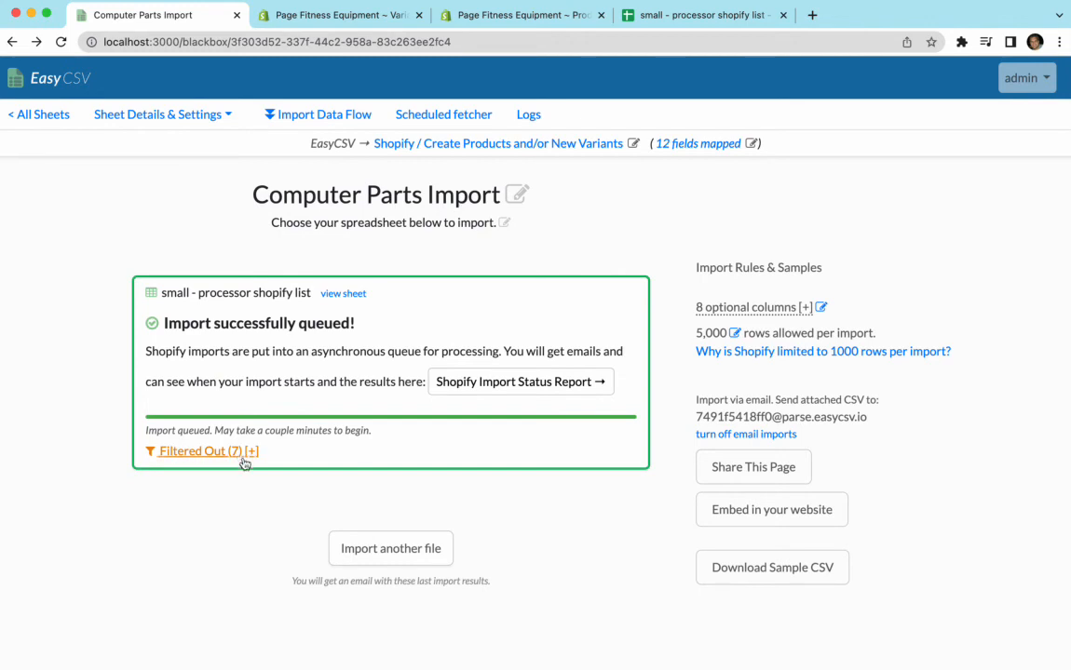
left_click(442, 387)
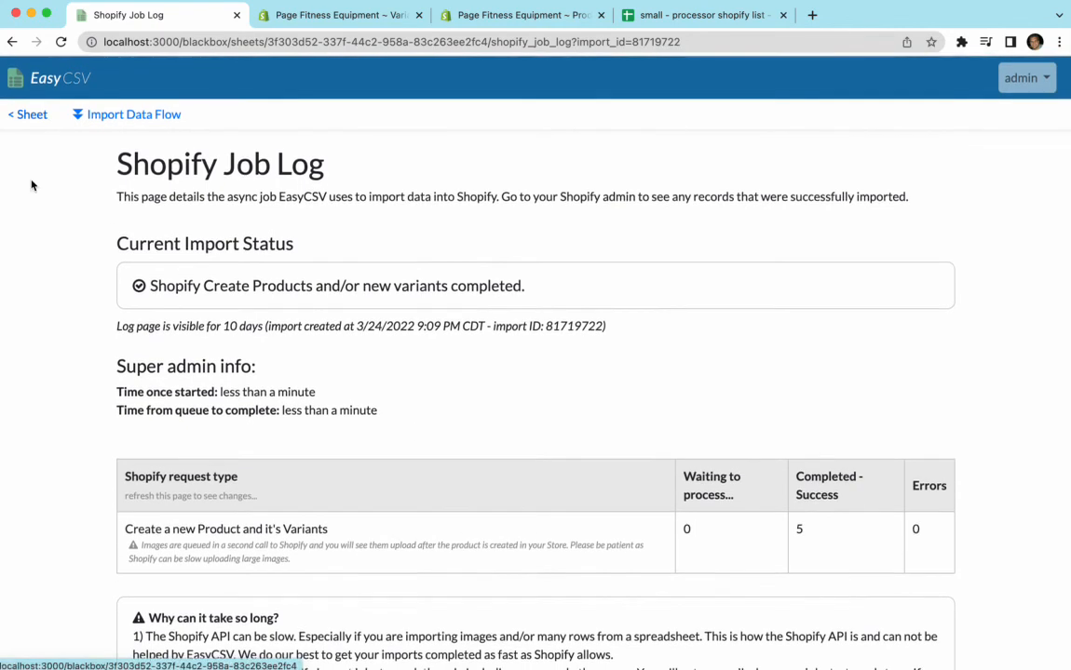
Browse the sheet's import logs and open the Shopify status report of the import started at 8:15 PM.
left_click(26, 115)
scroll(117, 363, "down", 5)
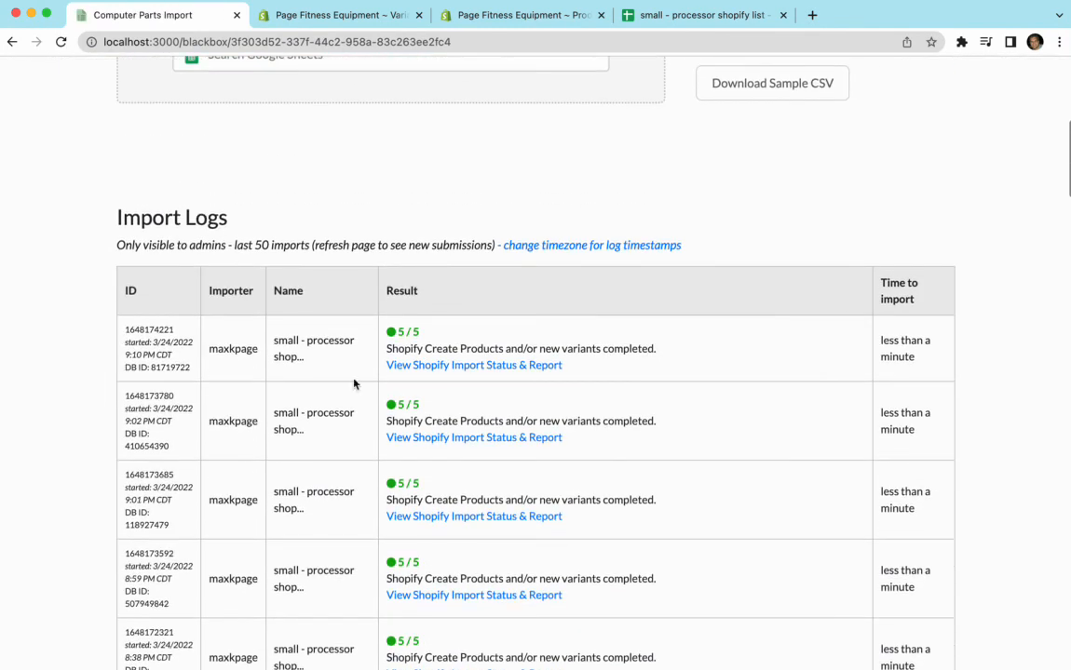
scroll(333, 371, "up", 3)
scroll(332, 371, "down", 5)
scroll(338, 376, "down", 4)
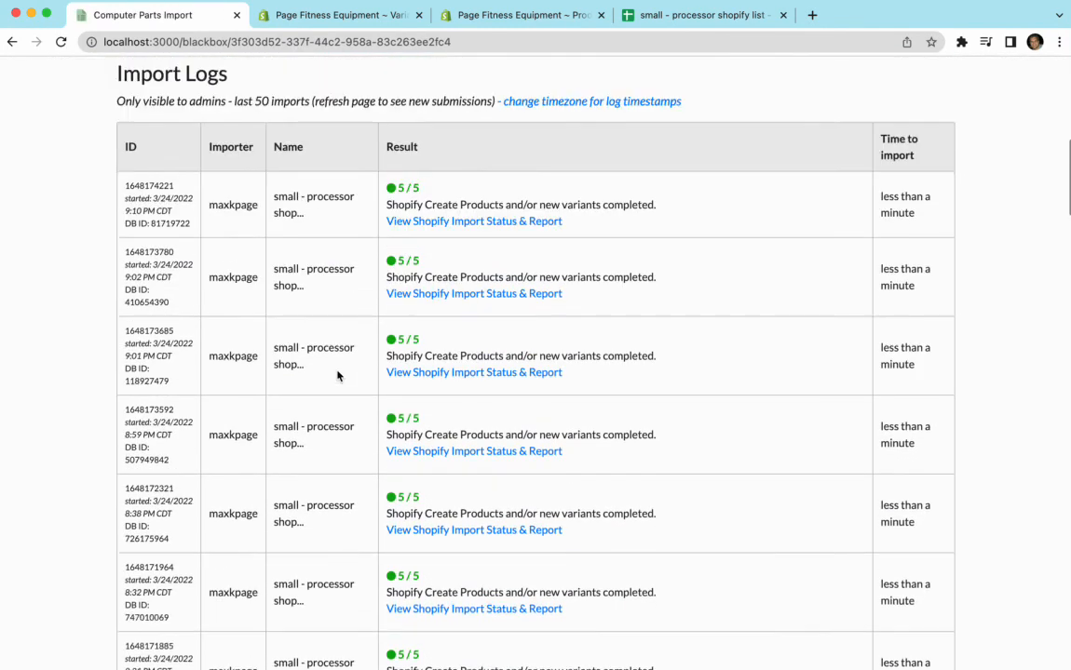
left_click(421, 557)
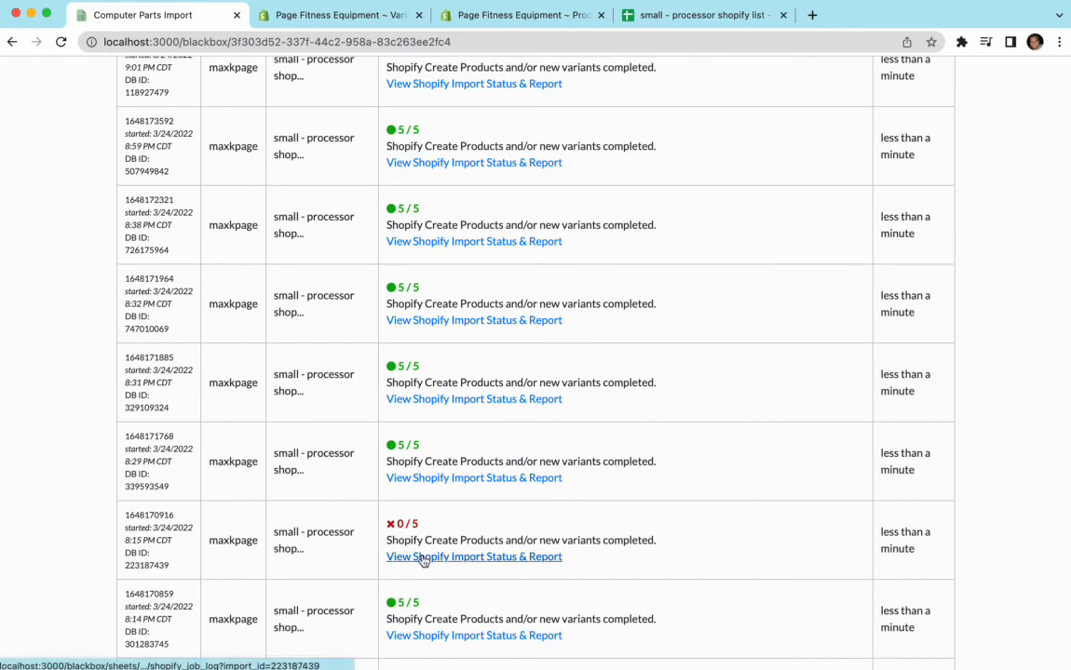
scroll(785, 490, "down", 1)
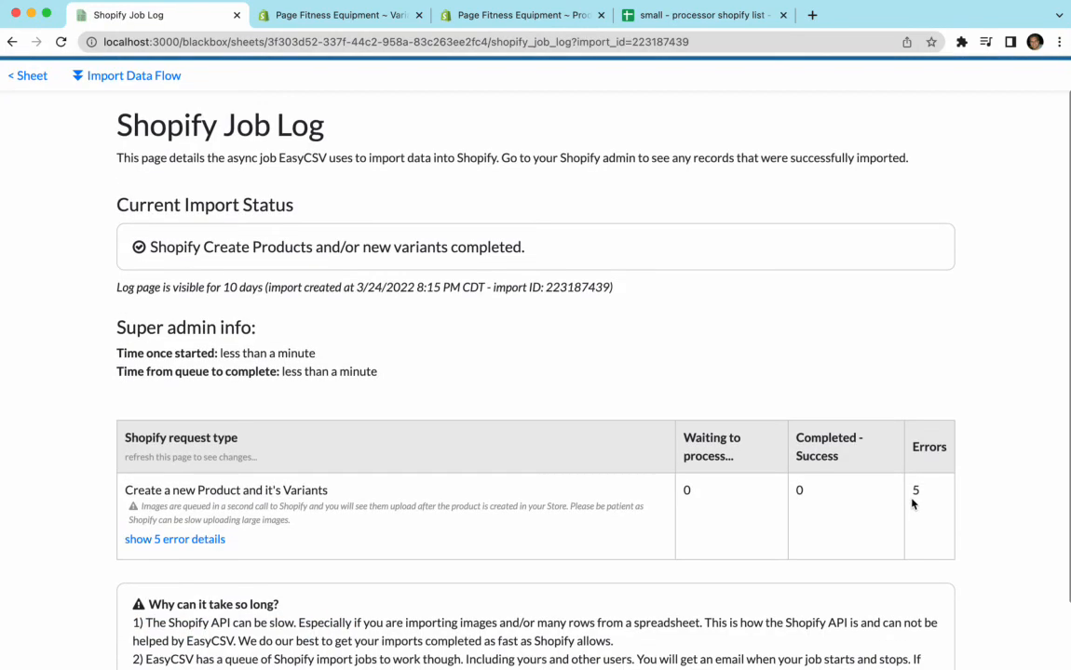
Show the report's error details and highlight the first record's submitted raw data and Shopify error message.
left_click(216, 541)
scroll(209, 540, "down", 3)
scroll(206, 539, "down", 2)
left_click_drag(346, 389, 507, 407)
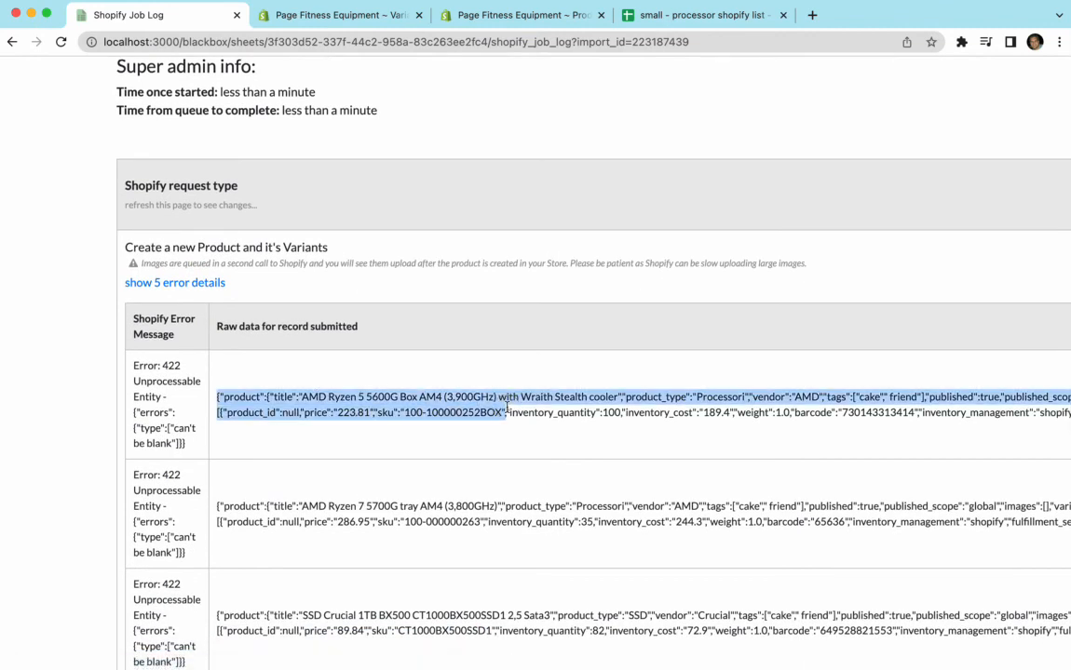
mouse_move(133, 397)
left_mouse_down()
mouse_move(194, 453)
mouse_move(133, 412)
left_mouse_up()
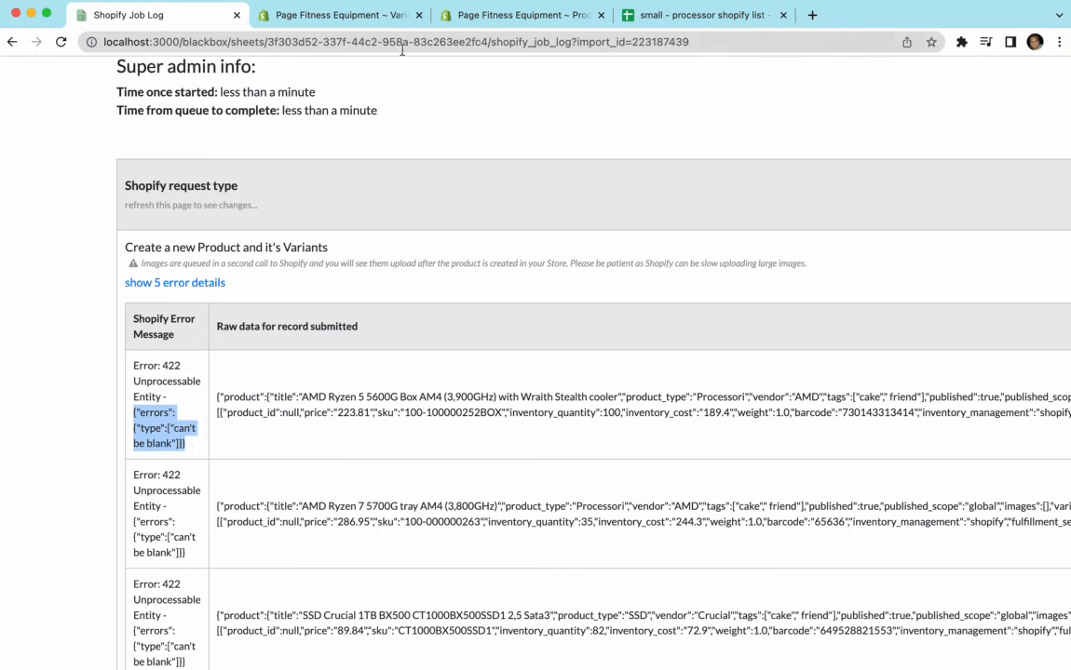
Compare Shopify's variant metafield definitions list with the first record's error message in the EasyCSV job log, highlighting the message's error text.
left_click(343, 16)
left_click(348, 154)
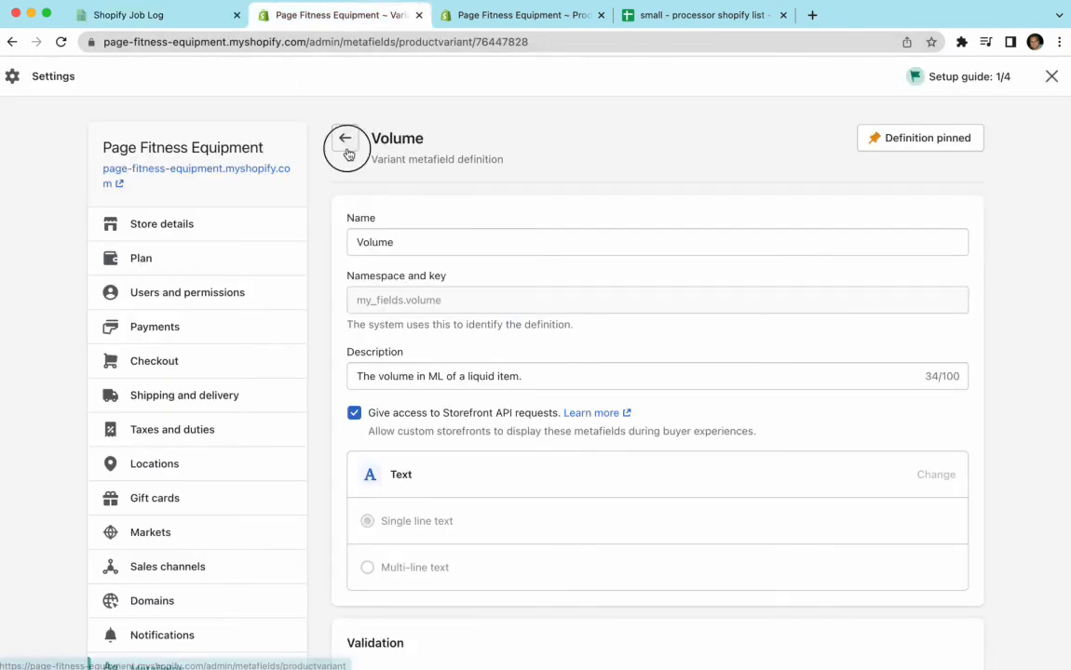
left_click(128, 15)
left_click(183, 446)
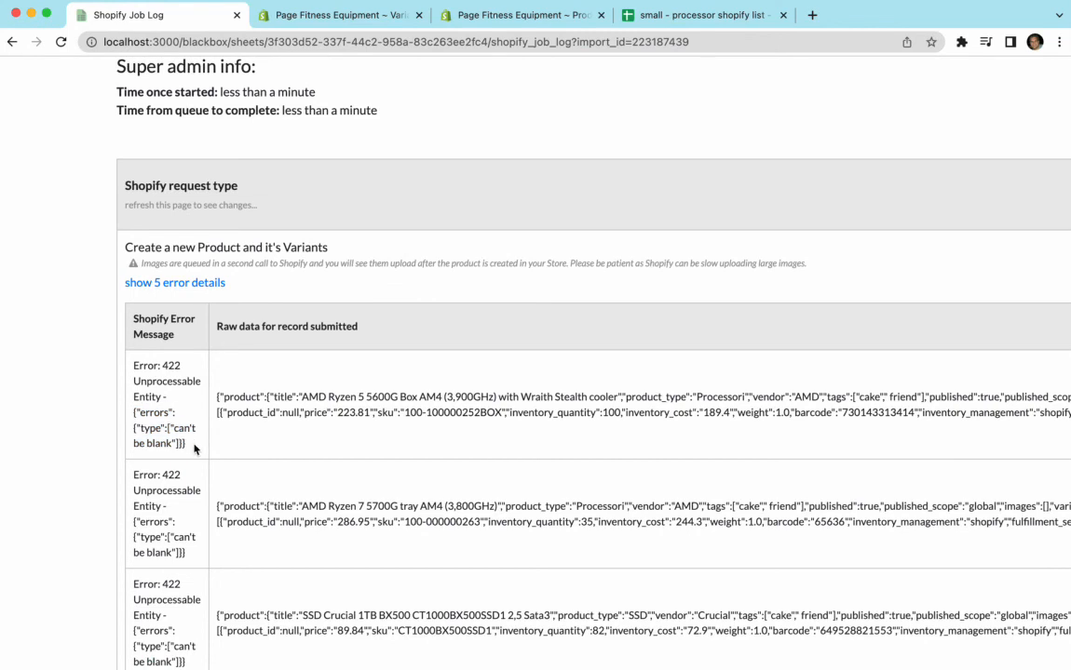
left_click(307, 15)
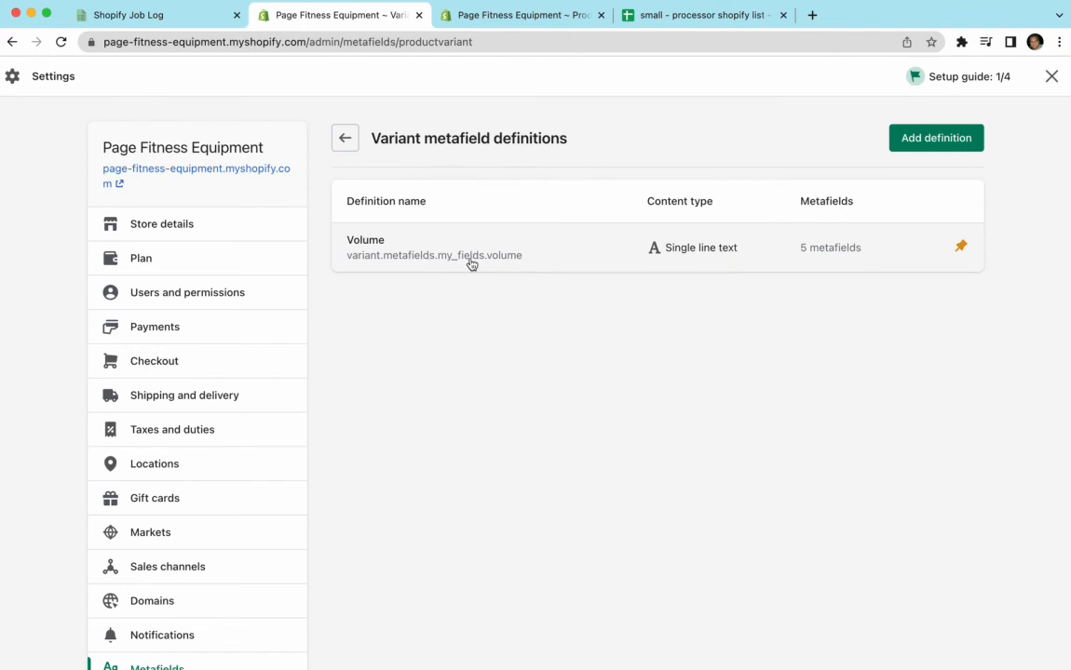
left_click(169, 24)
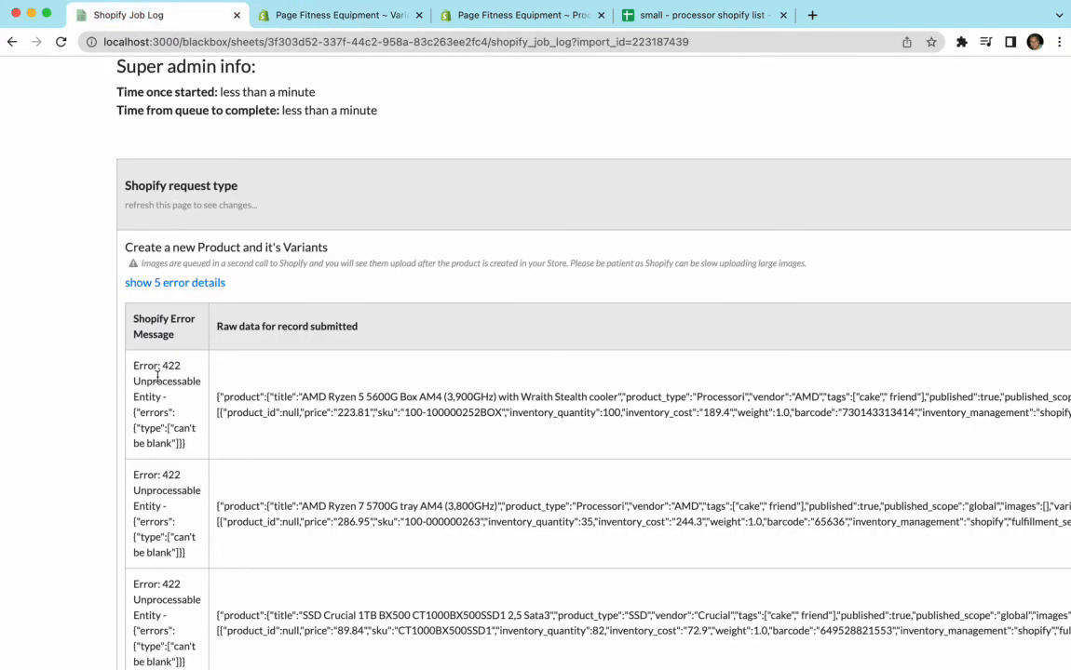
left_click_drag(150, 412, 197, 445)
left_click(197, 445)
Return EasyCSV to the Computer Parts Import page and refresh the product list in the Shopify admin.
scroll(198, 445, "up", 5)
left_click(33, 121)
left_click(476, 20)
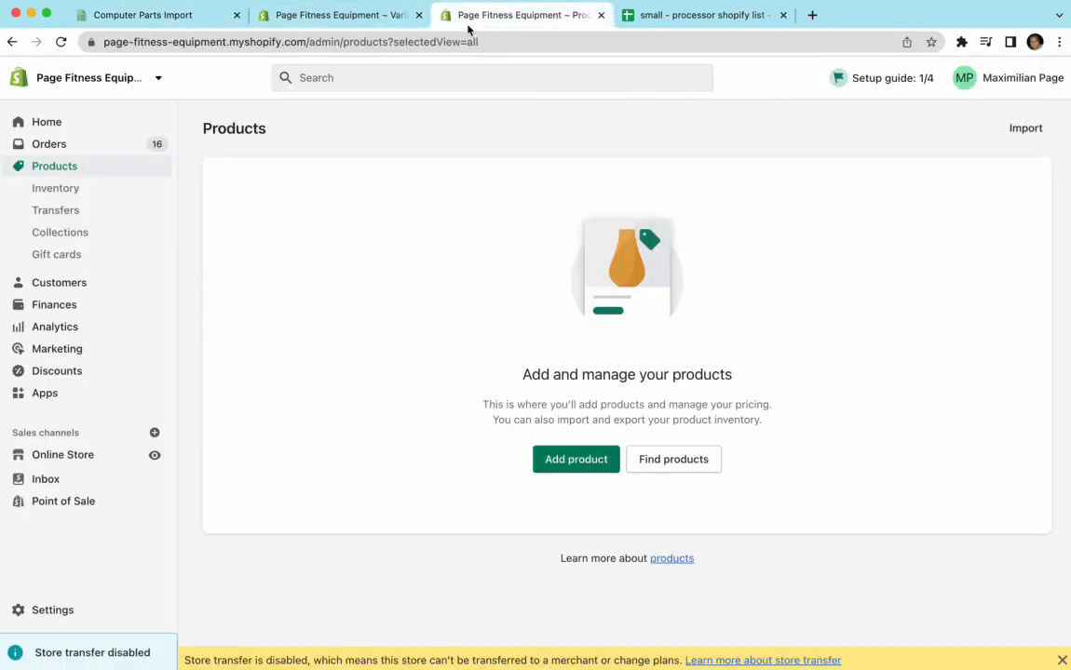
left_click(65, 42)
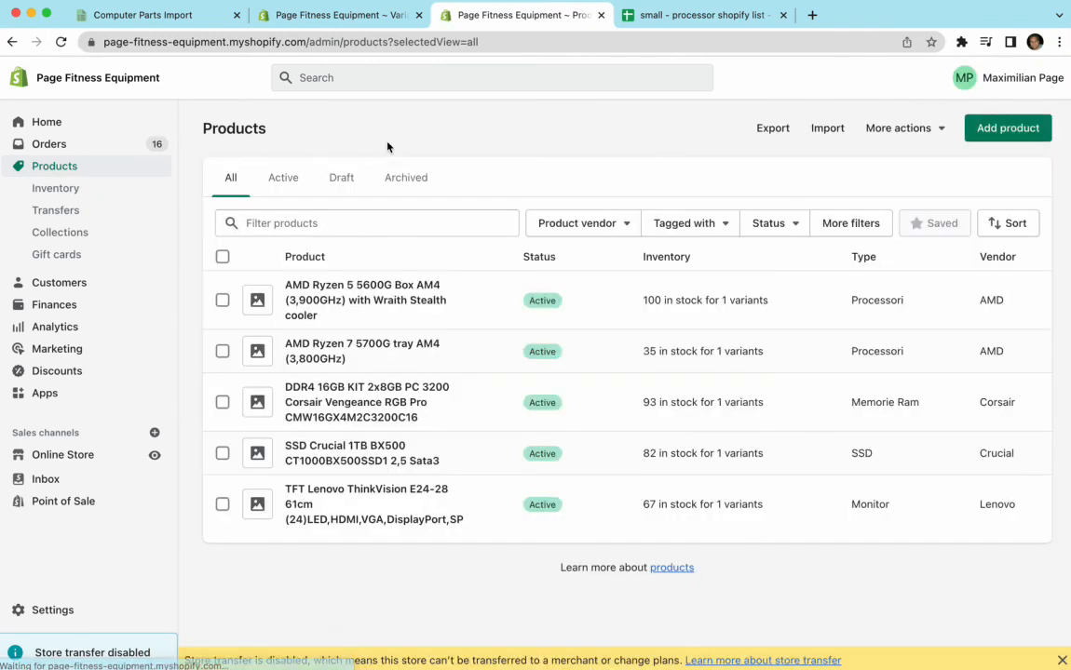
Open the product "AMD Ryzen 5 5600G Box AM4" and examine its metafields and those of its large variant.
left_click(363, 298)
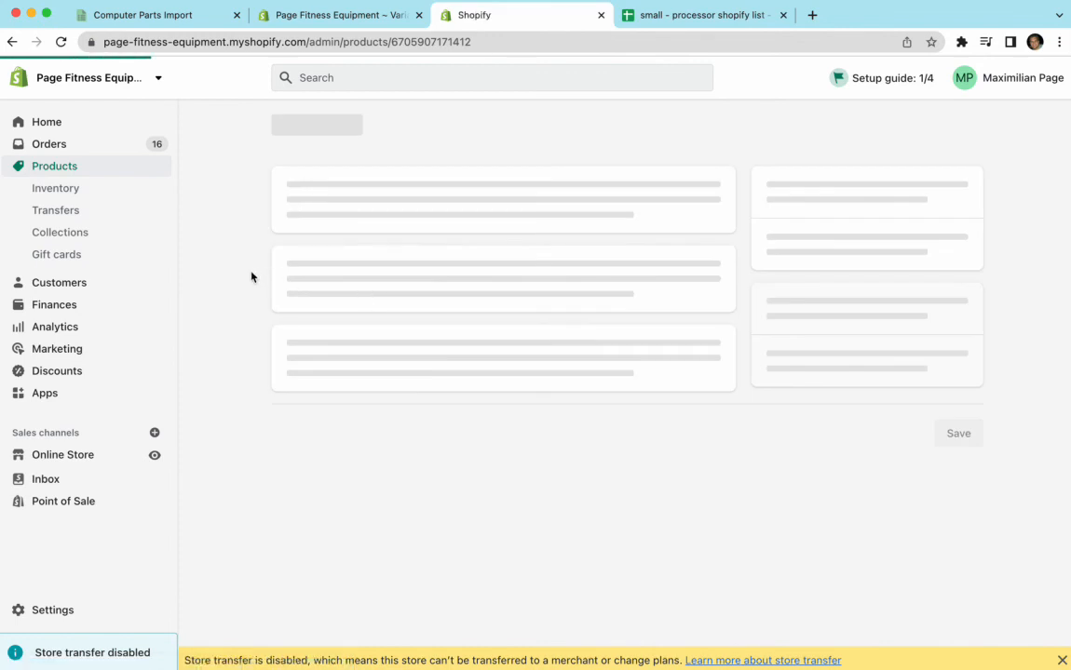
scroll(250, 276, "down", 5)
scroll(250, 277, "down", 5)
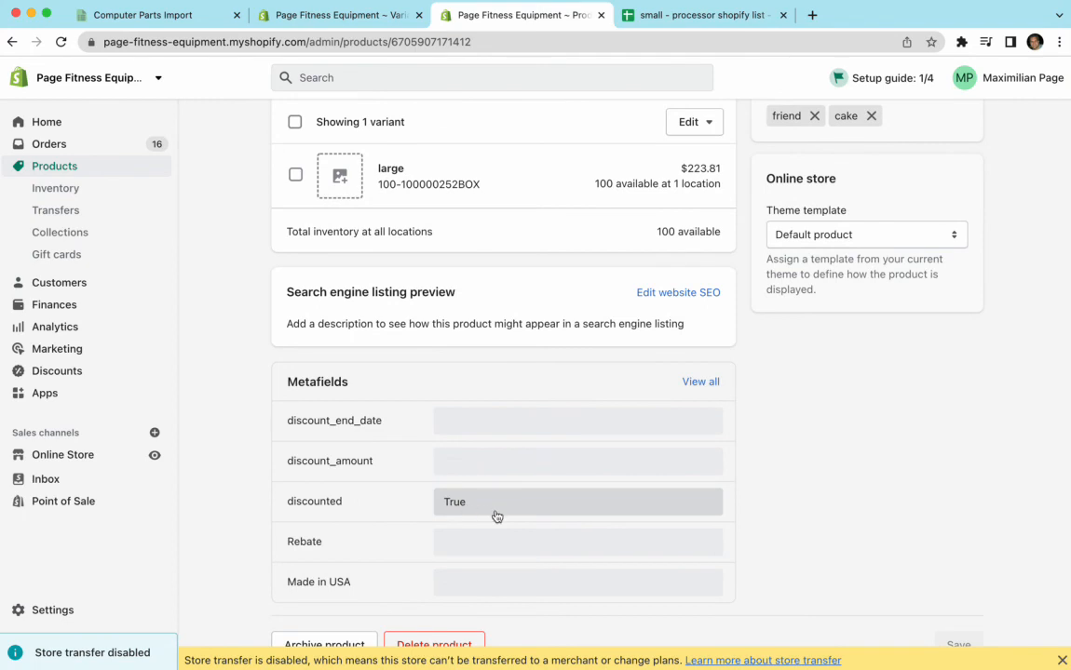
scroll(410, 458, "up", 3)
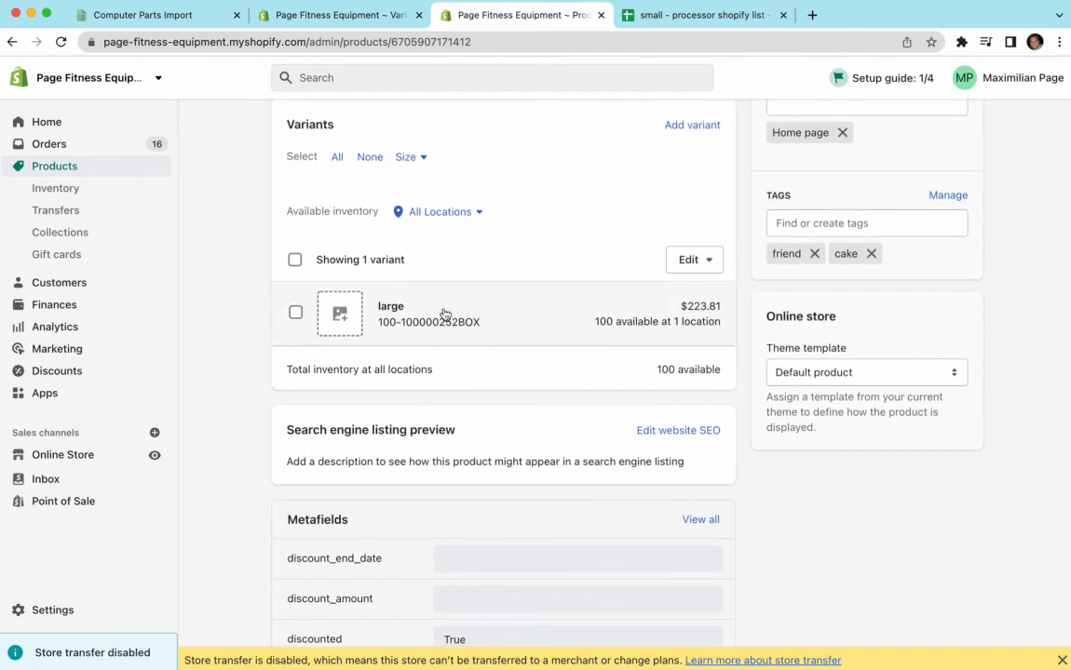
scroll(452, 311, "down", 10)
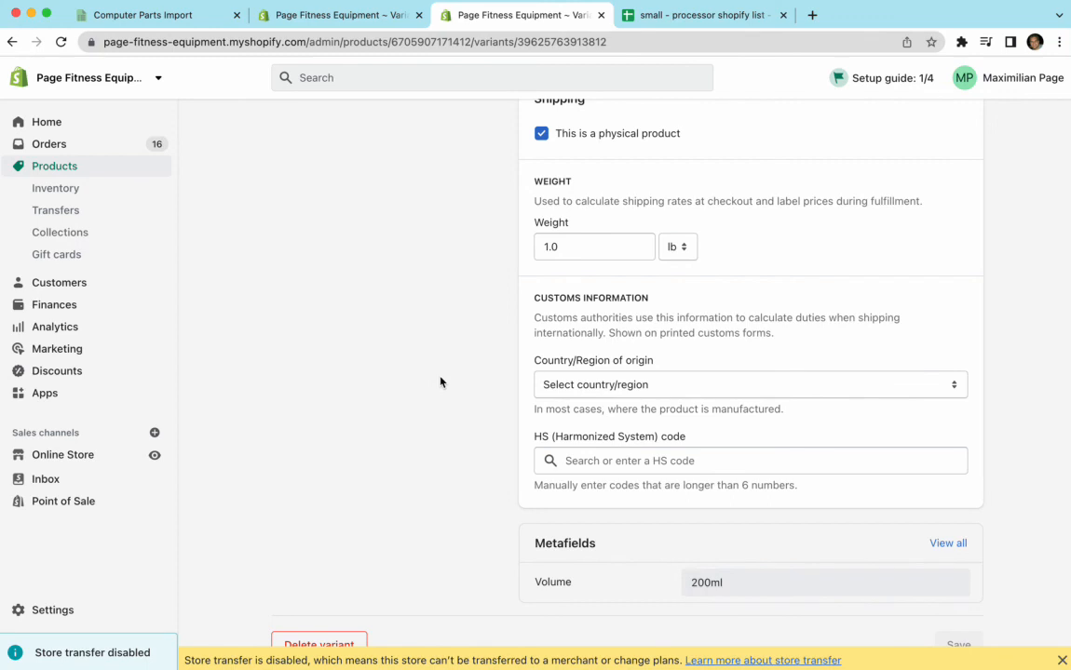
Open the Computer Parts Import's virtual fields in EasyCSV and highlight "discounted" in the product.metafields.discount_info.discounted output key.
left_click(190, 19)
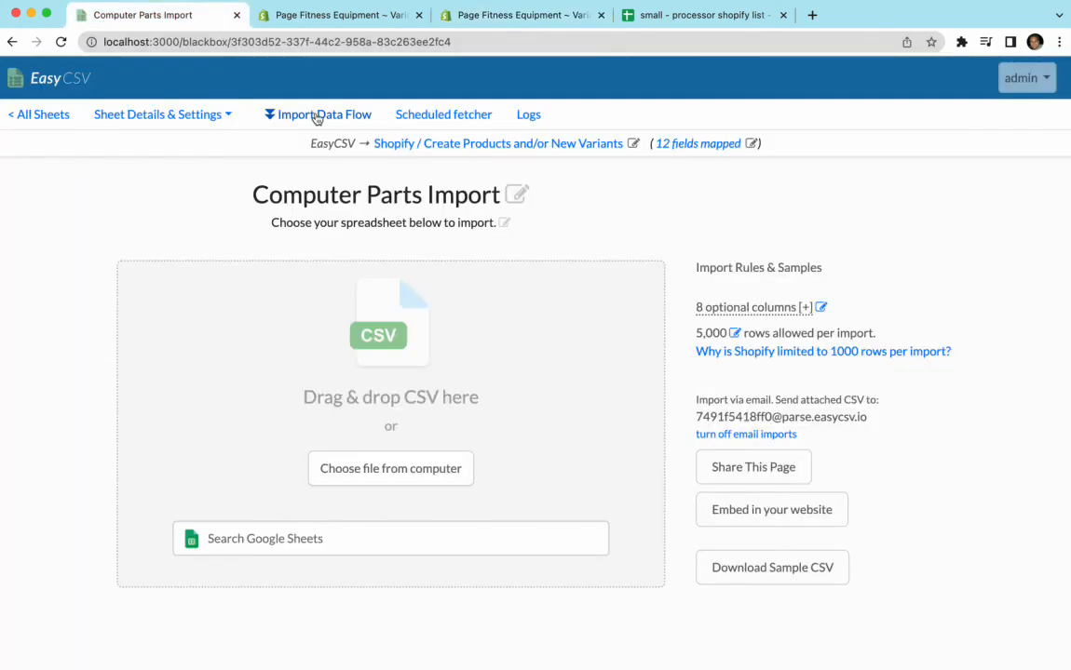
scroll(399, 469, "down", 6)
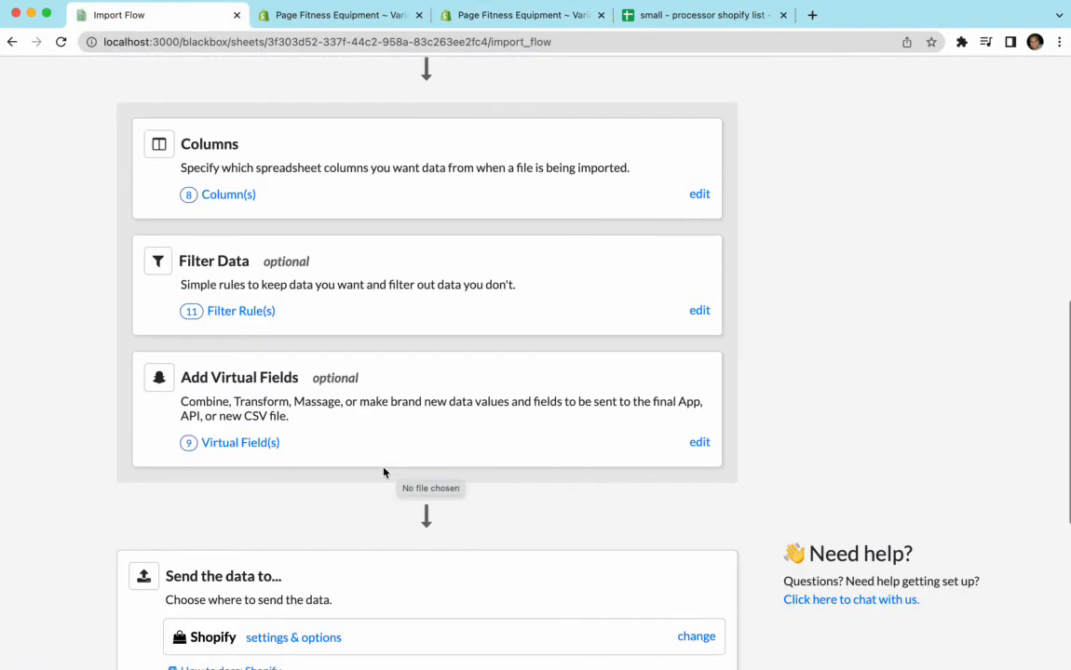
left_click(226, 443)
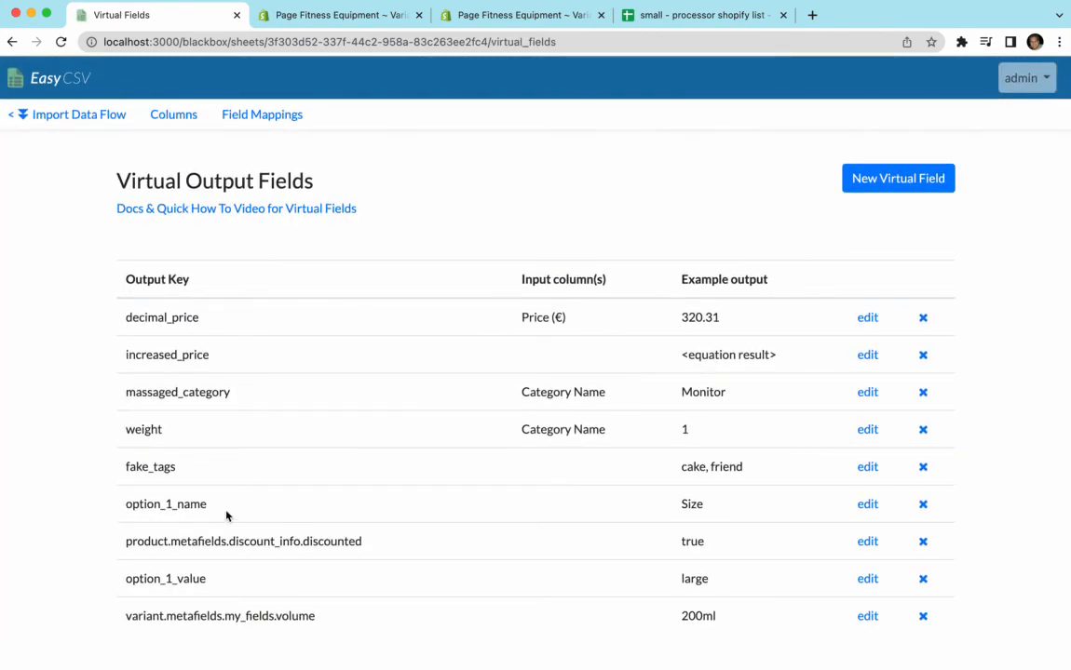
double_click(250, 542)
double_click(343, 542)
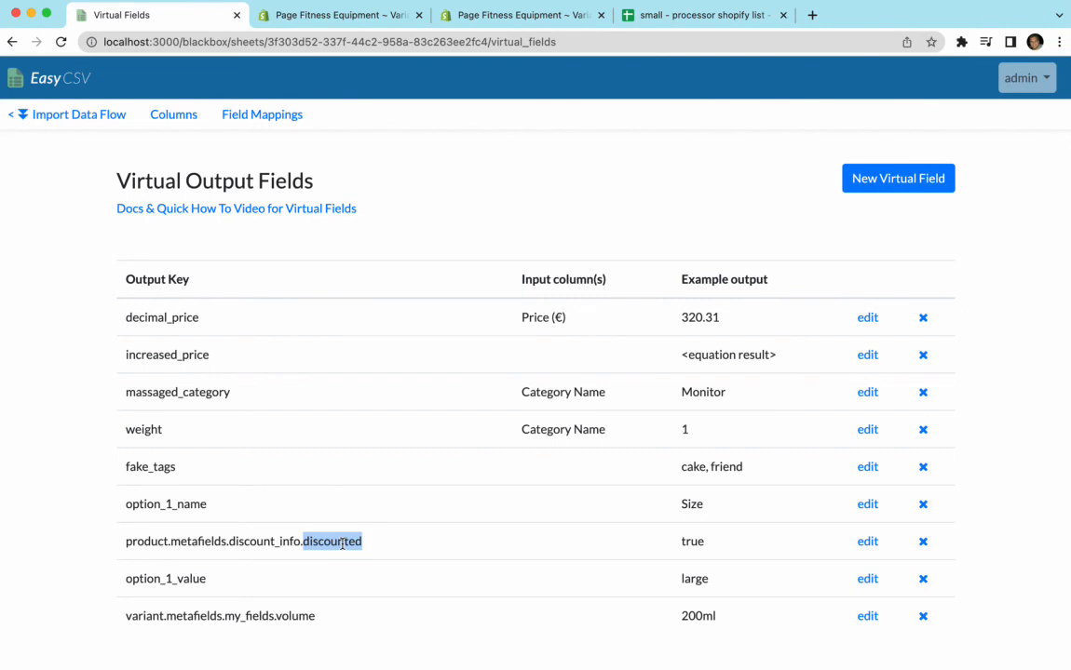